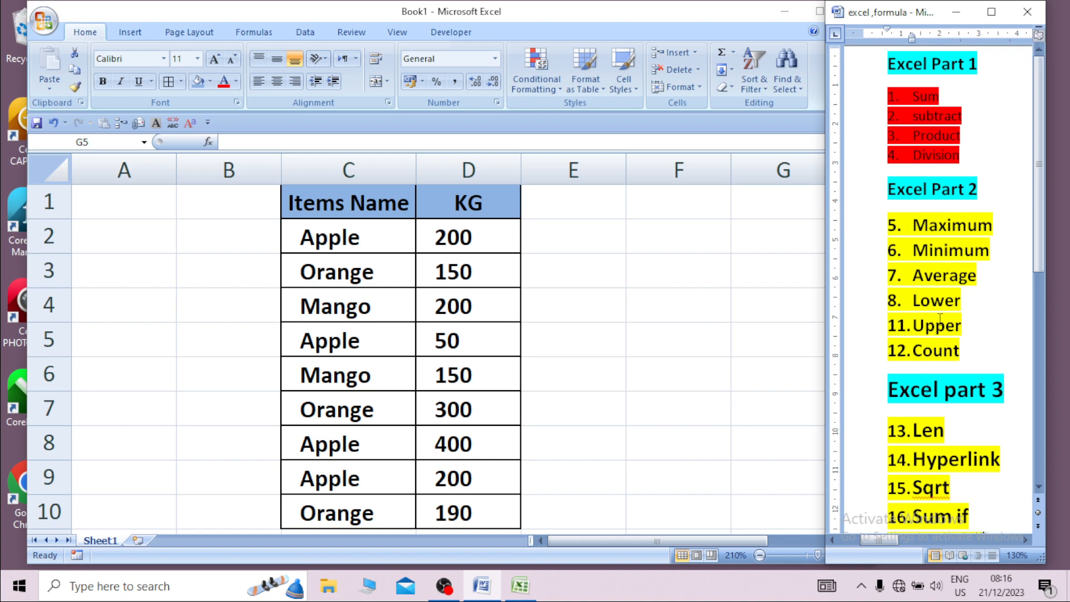
# Step: Bring the full Excel part 3 formula list into view in the Word document and return to the workbook
pyautogui.scroll(-4, 1030, 245)
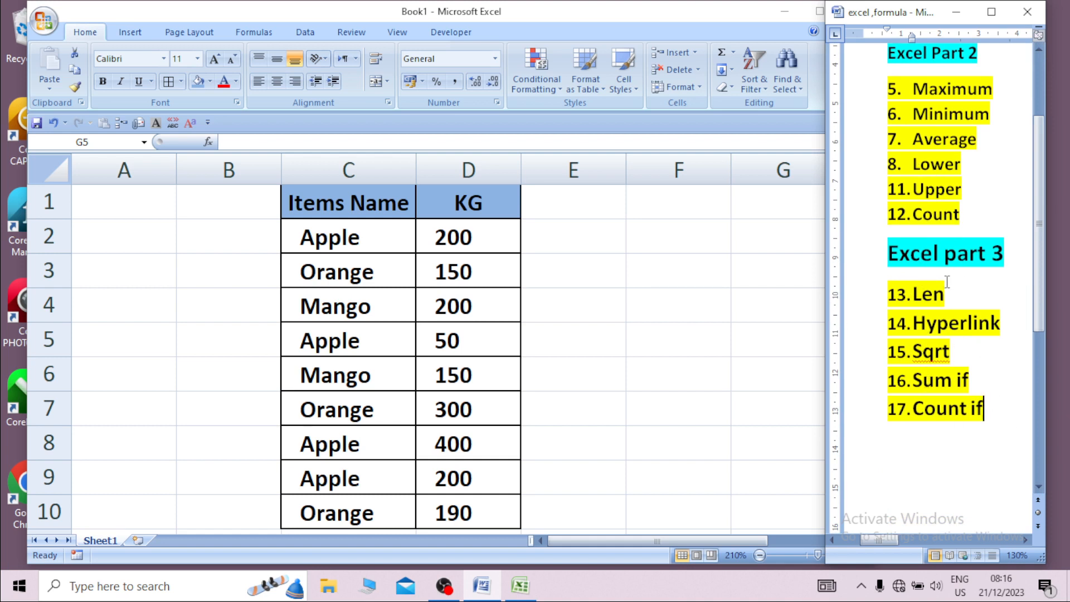
pyautogui.moveTo(1035, 295)
pyautogui.mouseDown()
pyautogui.moveTo(1041, 224)
pyautogui.moveTo(1049, 304)
pyautogui.mouseUp()
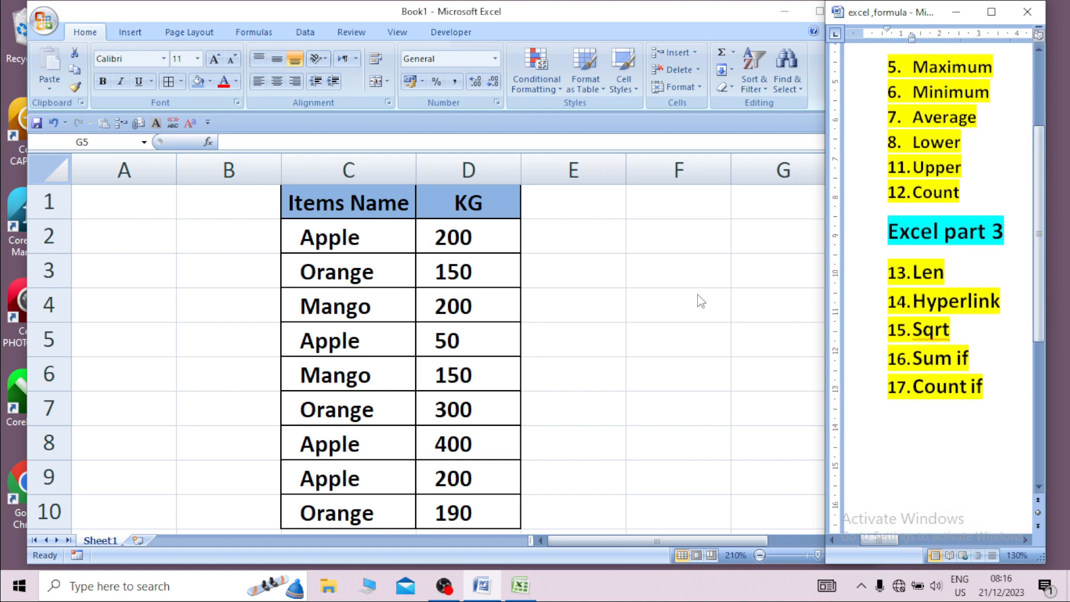
pyautogui.click(675, 294)
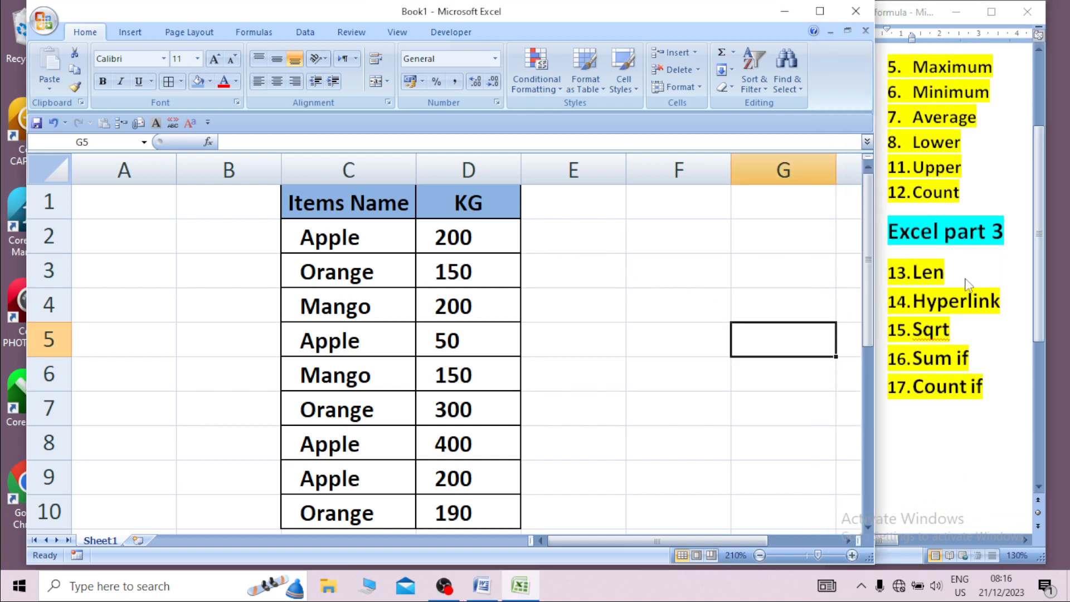
# Step: Enter =len(D1) in cell F3 to count the characters of the KG header
pyautogui.click(682, 270)
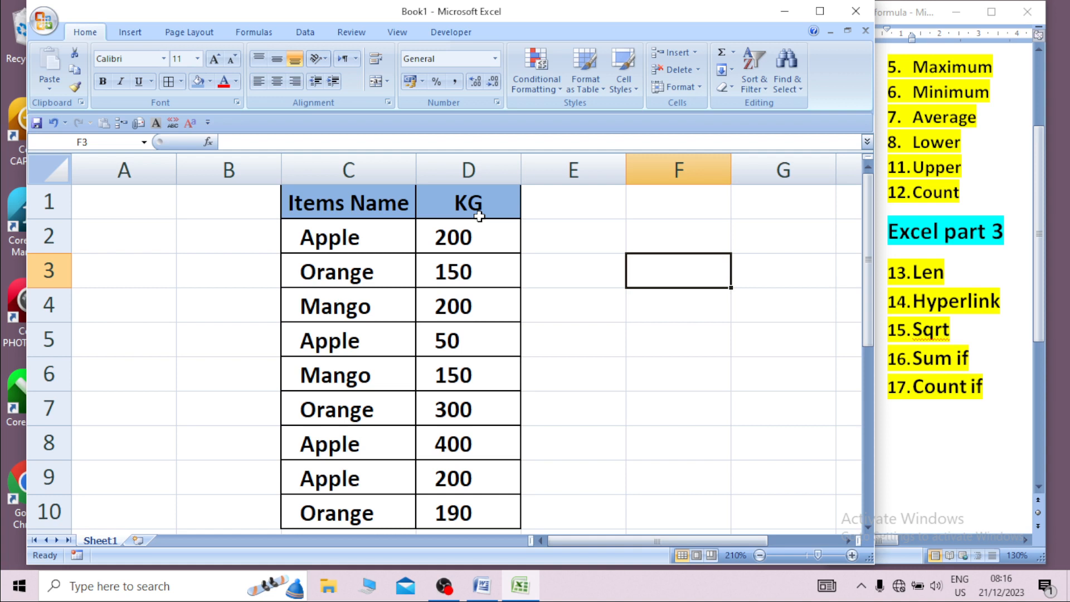
pyautogui.write('=len')
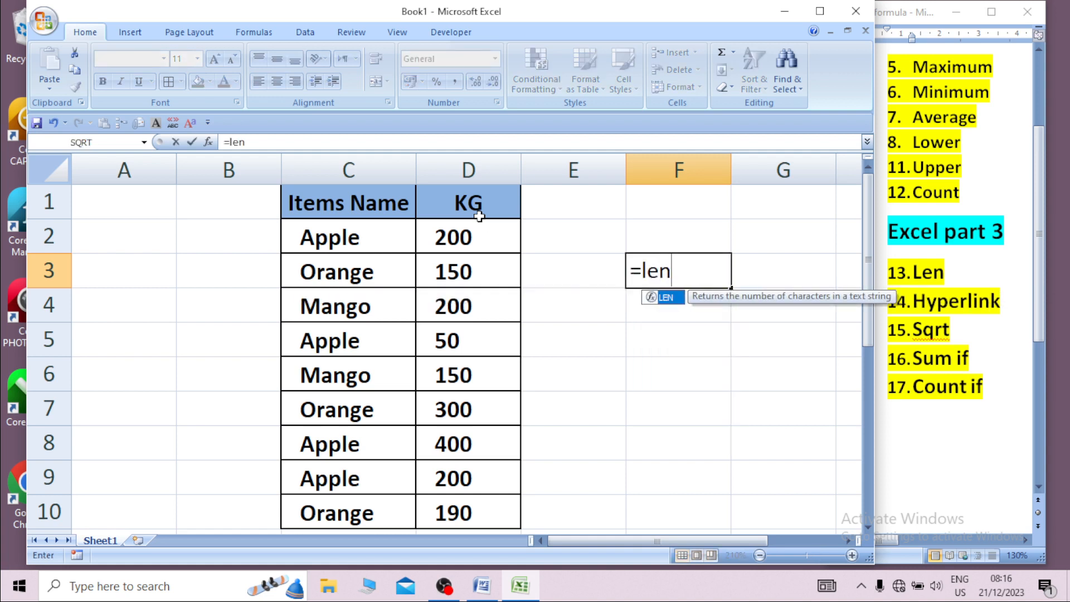
pyautogui.write('(')
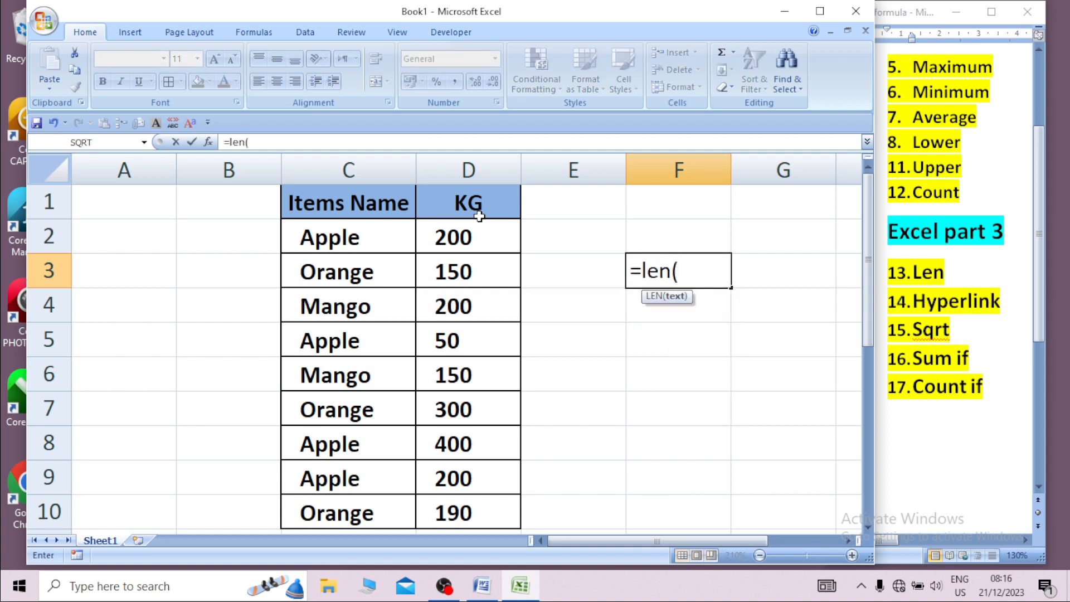
pyautogui.click(493, 208)
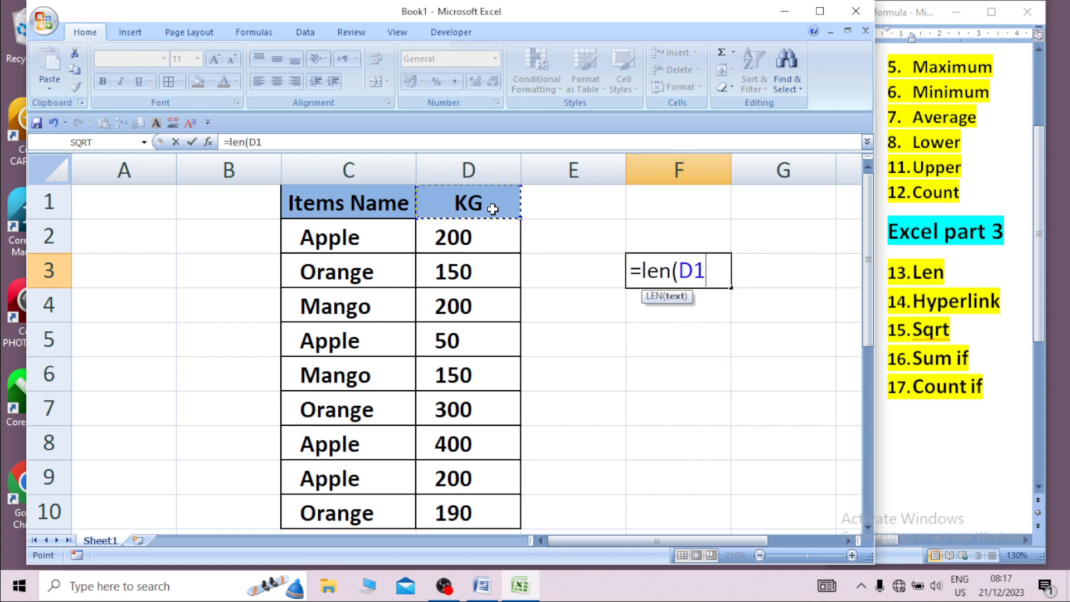
pyautogui.write(')')
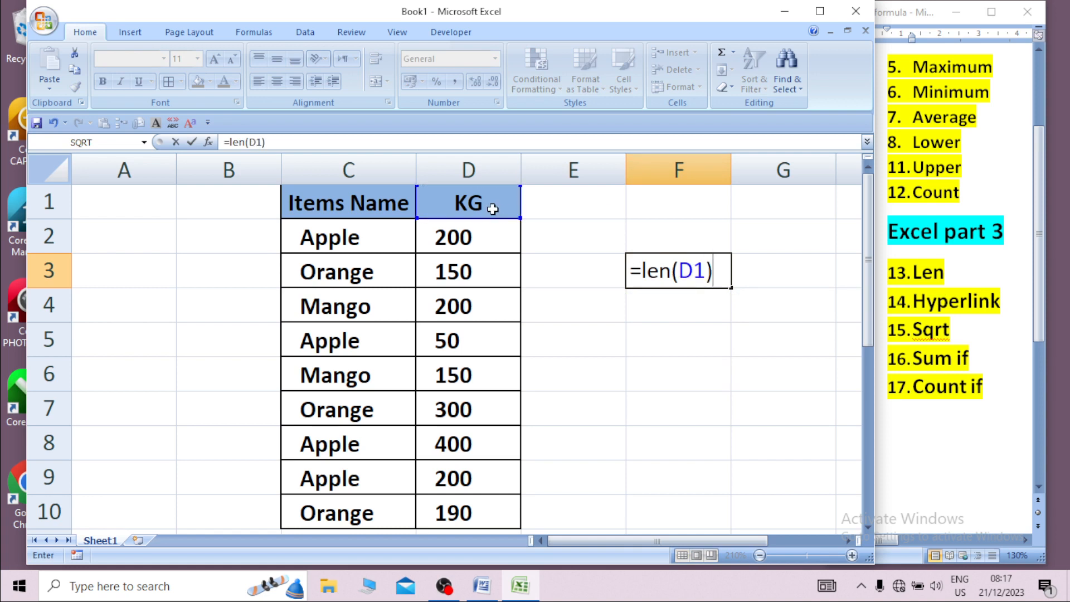
pyautogui.press('Return')
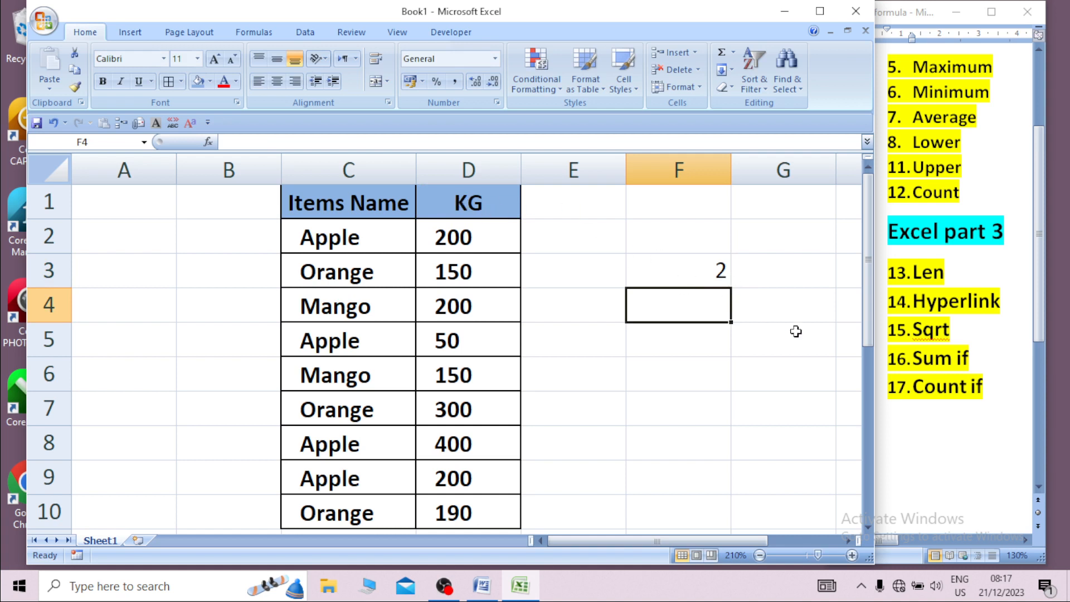
# Step: Enter =len(C1) in cell F4 to count the characters of the Items Name header
pyautogui.click(805, 316)
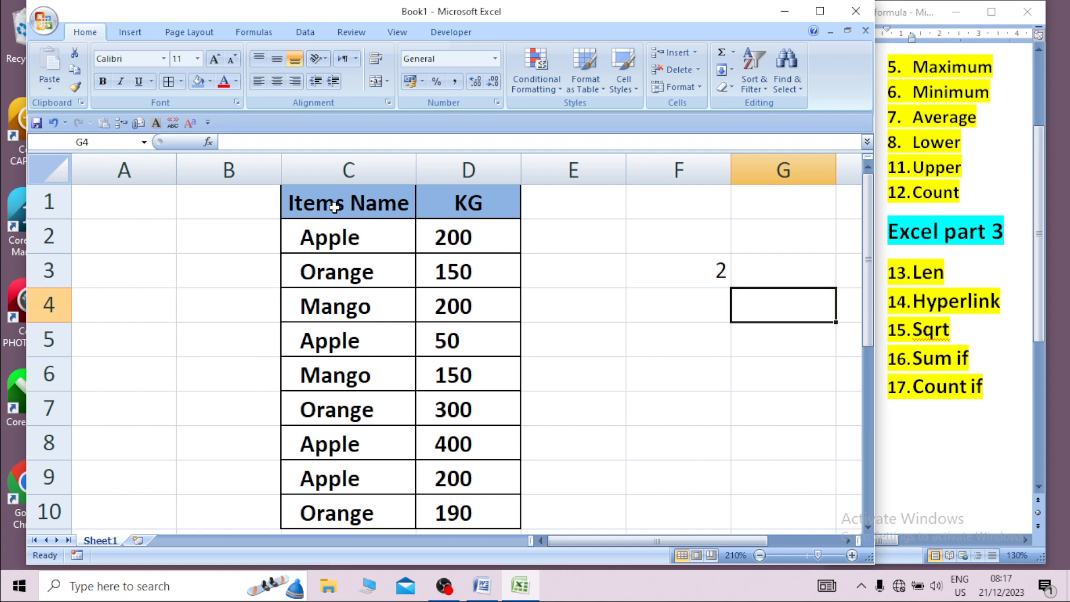
pyautogui.click(681, 316)
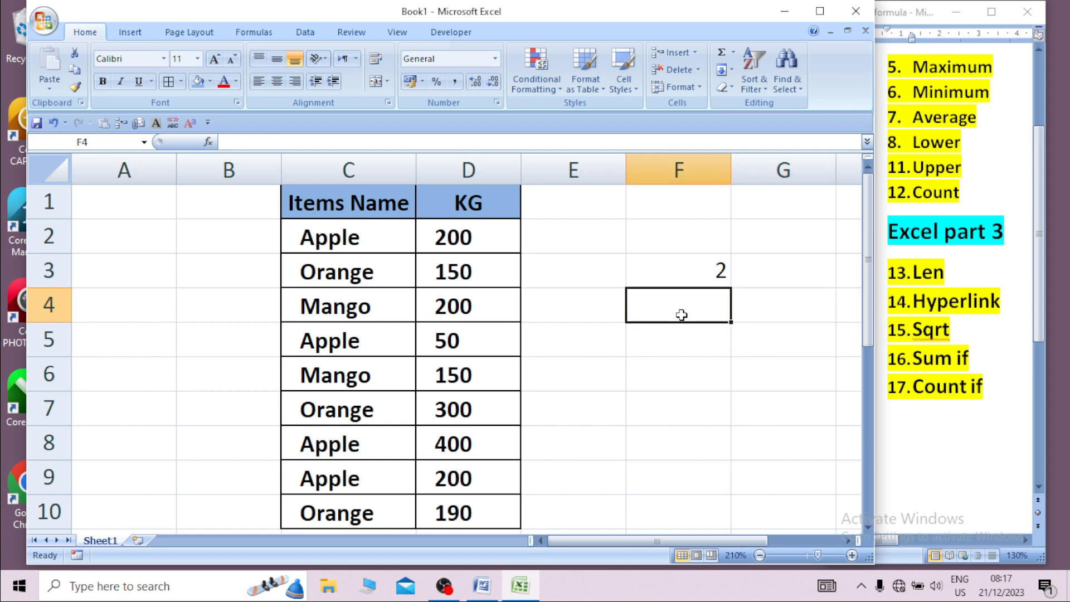
pyautogui.write('=l')
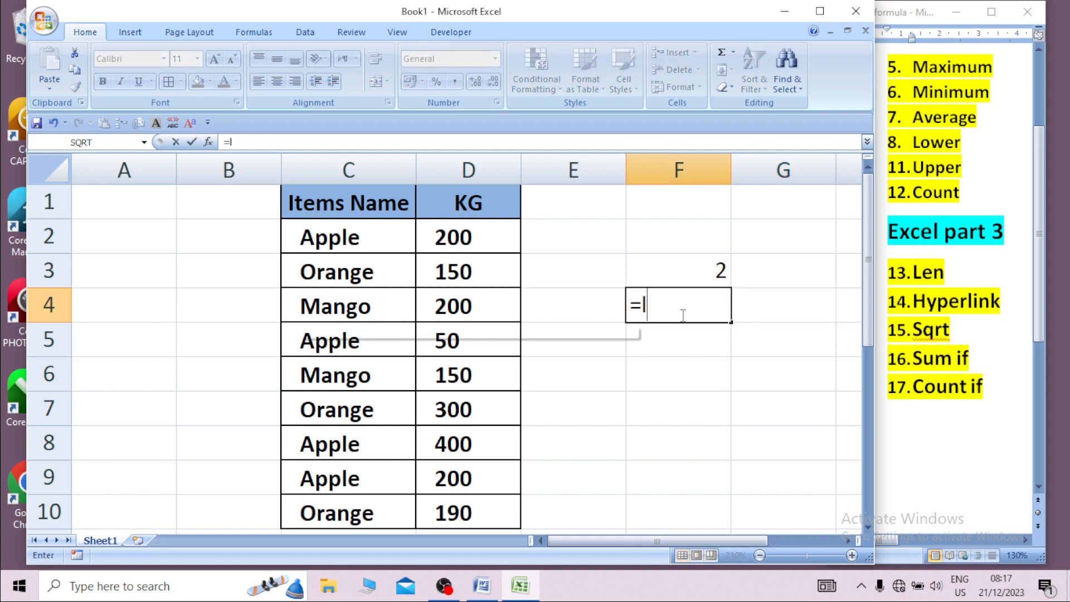
pyautogui.write('en(')
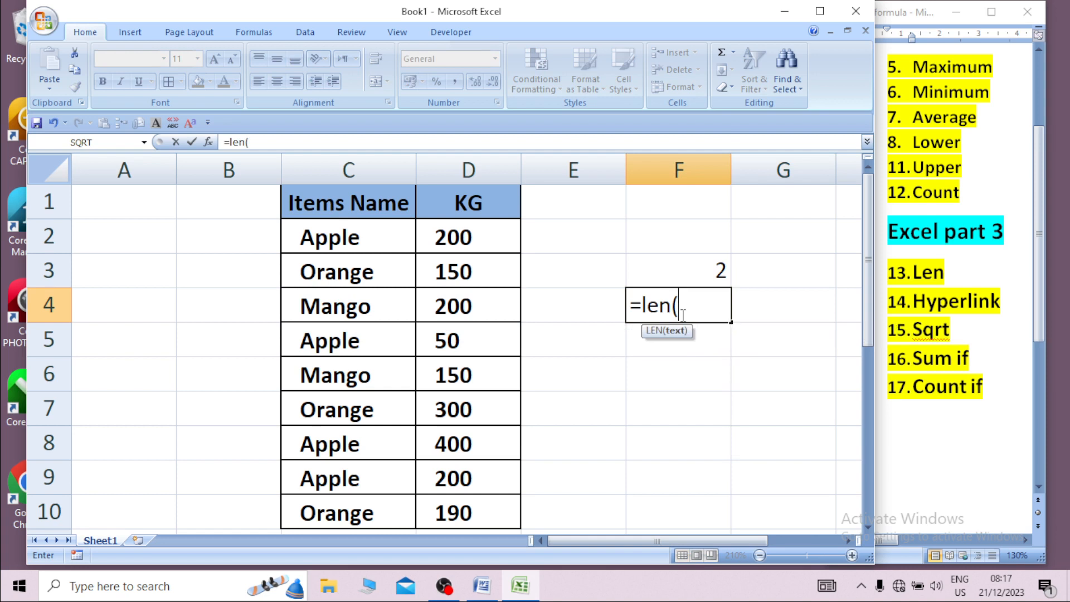
pyautogui.click(366, 201)
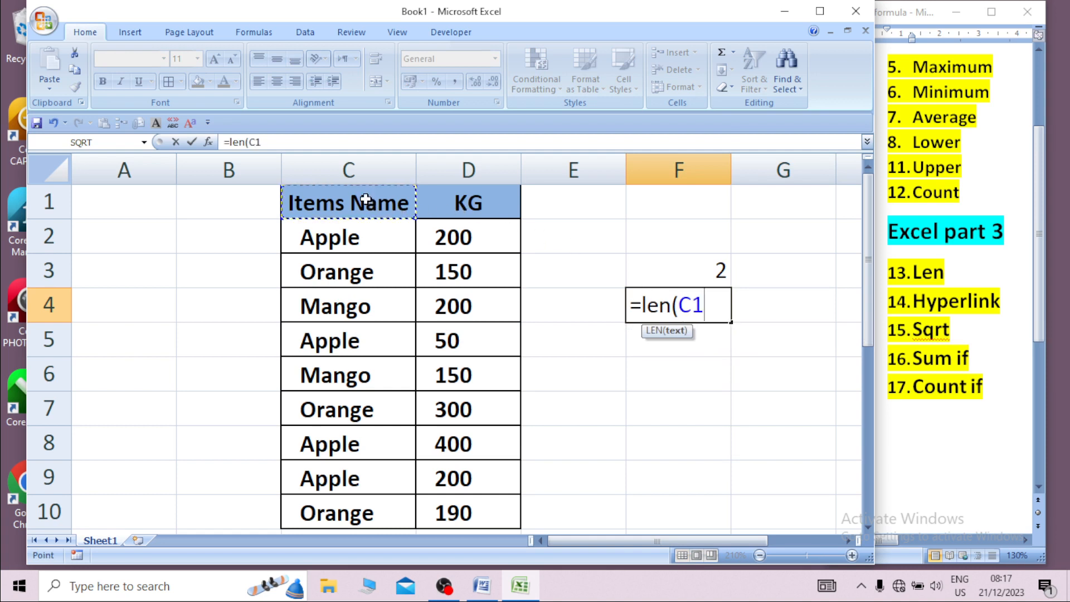
pyautogui.write(')')
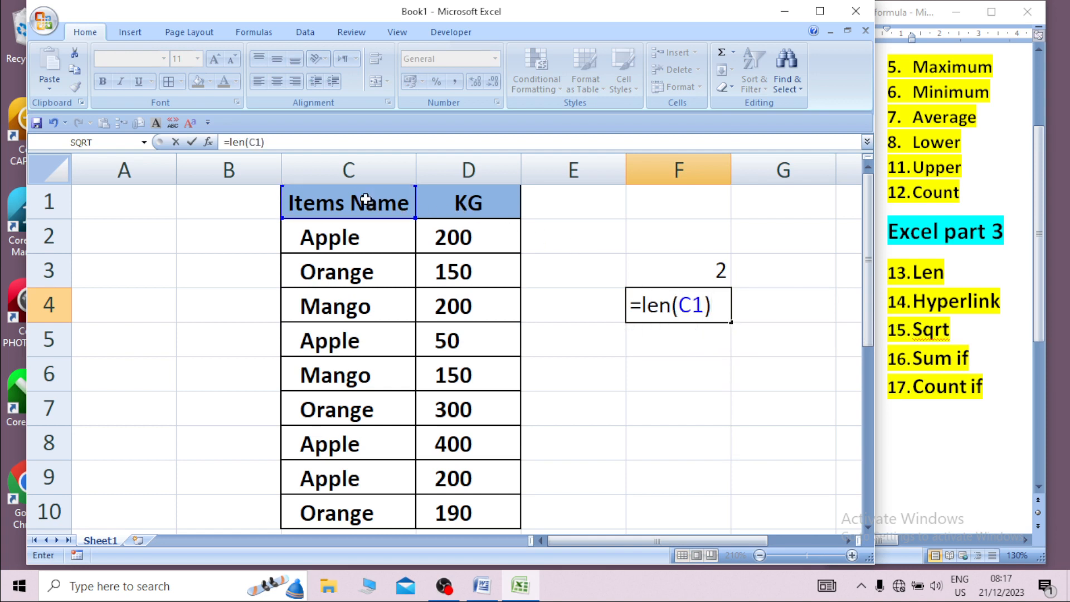
pyautogui.press('Return')
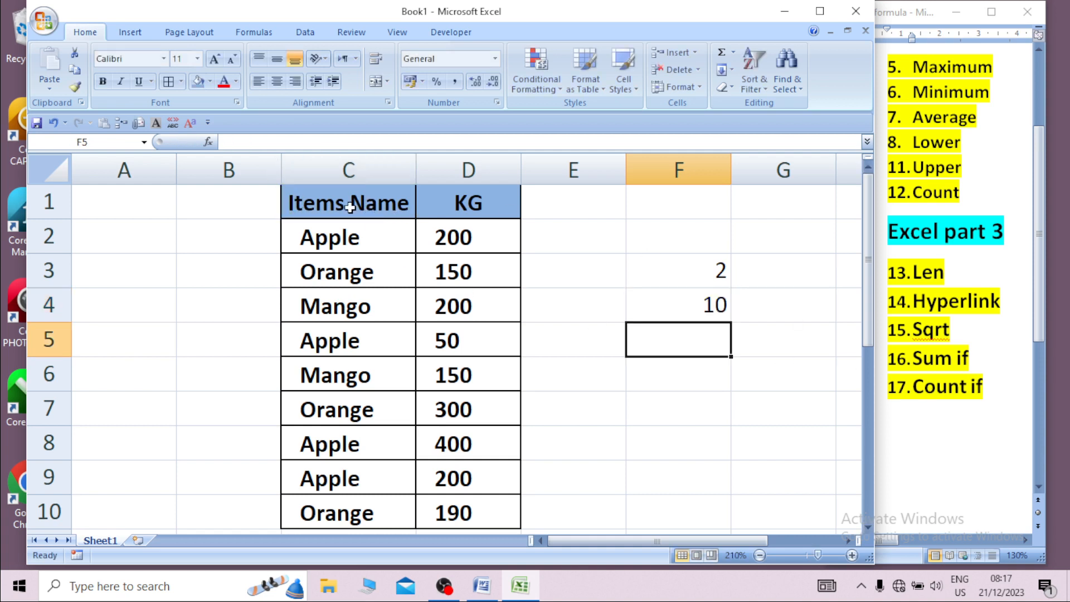
# Step: Enter the text photo in cell F6 and leave that cell selected
pyautogui.click(708, 306)
pyautogui.click(772, 324)
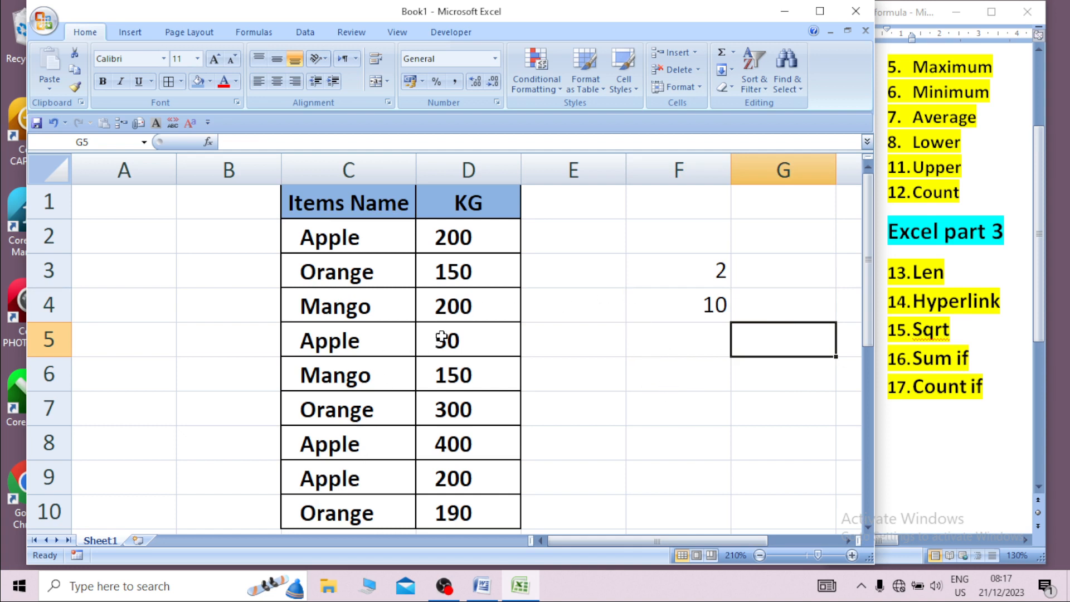
pyautogui.click(645, 340)
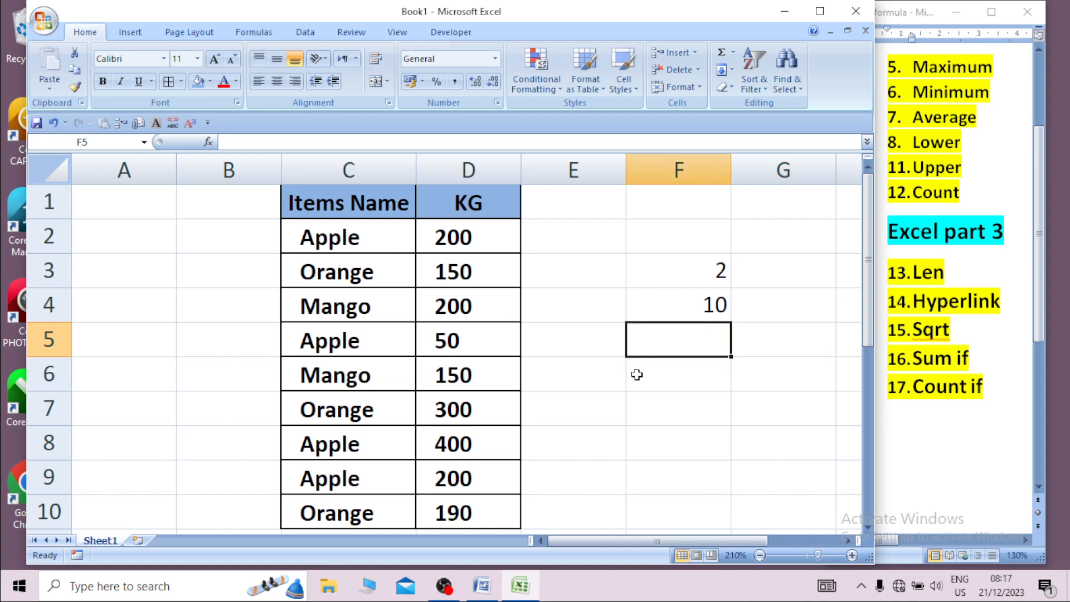
pyautogui.click(651, 382)
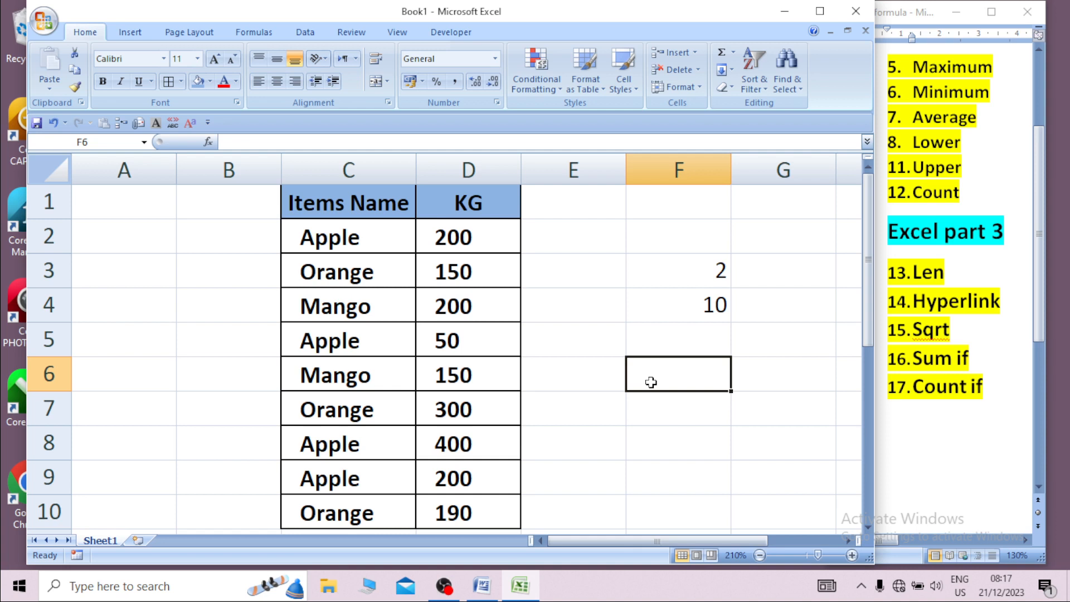
pyautogui.write('photo')
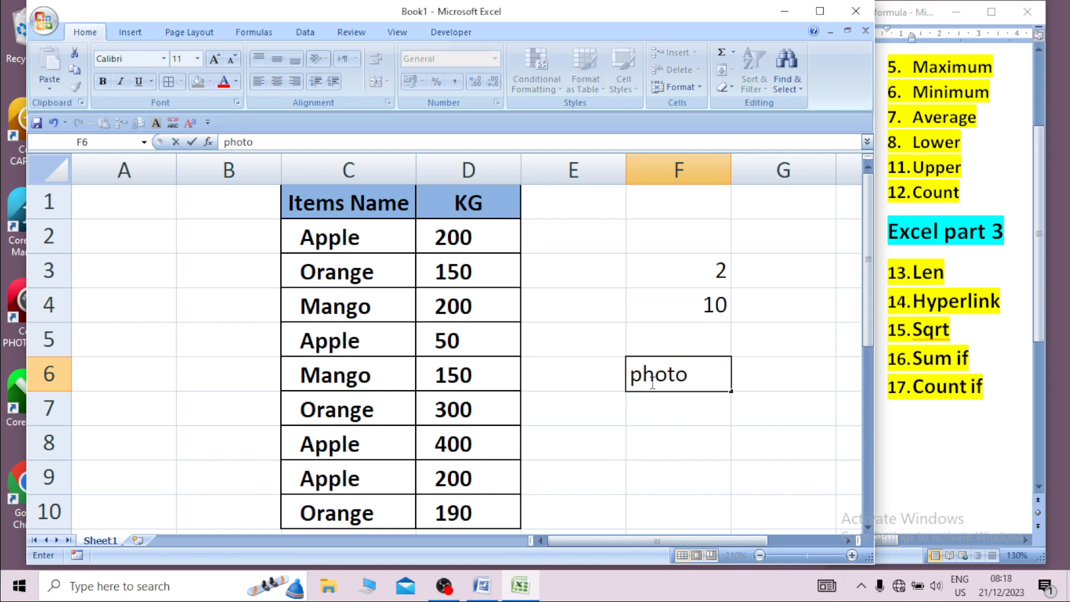
pyautogui.click(788, 463)
pyautogui.click(663, 378)
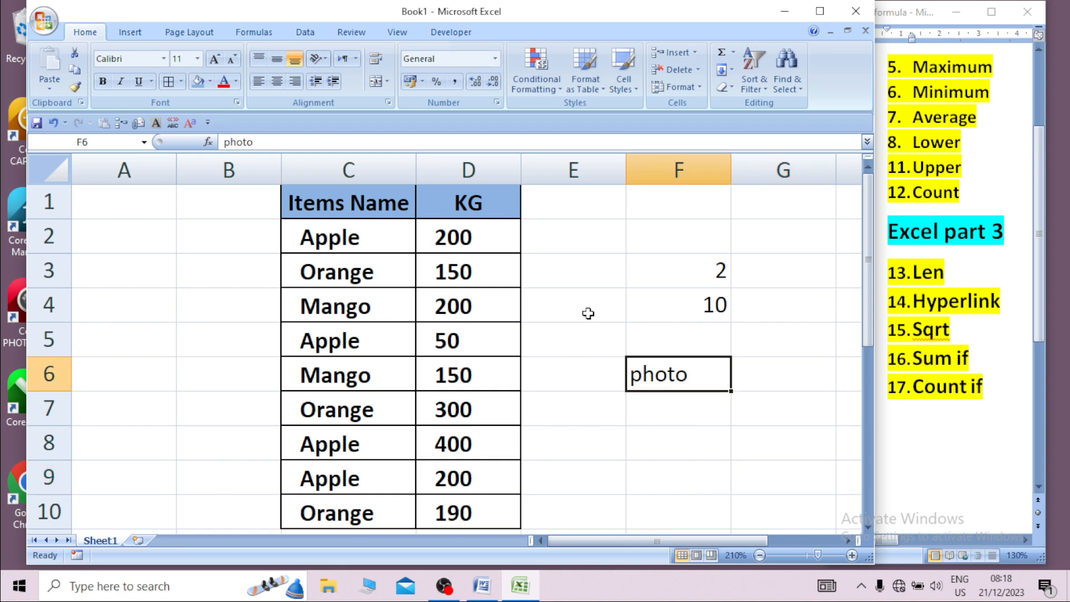
# Step: Hyperlink the photo text in F6 to the existing file online book photos in the Pictures subfolder Online Photos
pyautogui.click(144, 33)
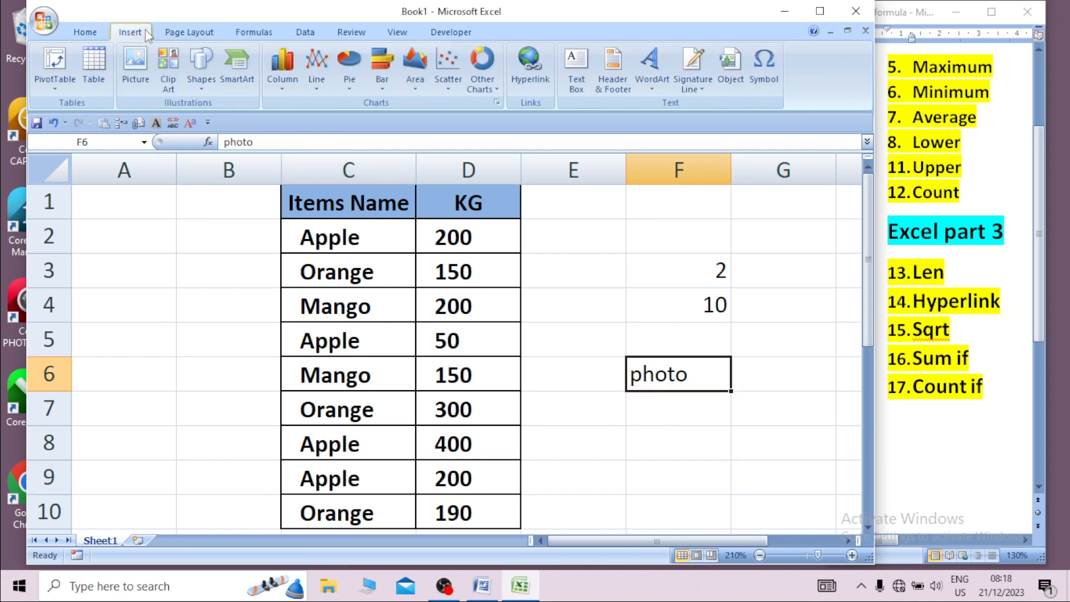
pyautogui.click(529, 65)
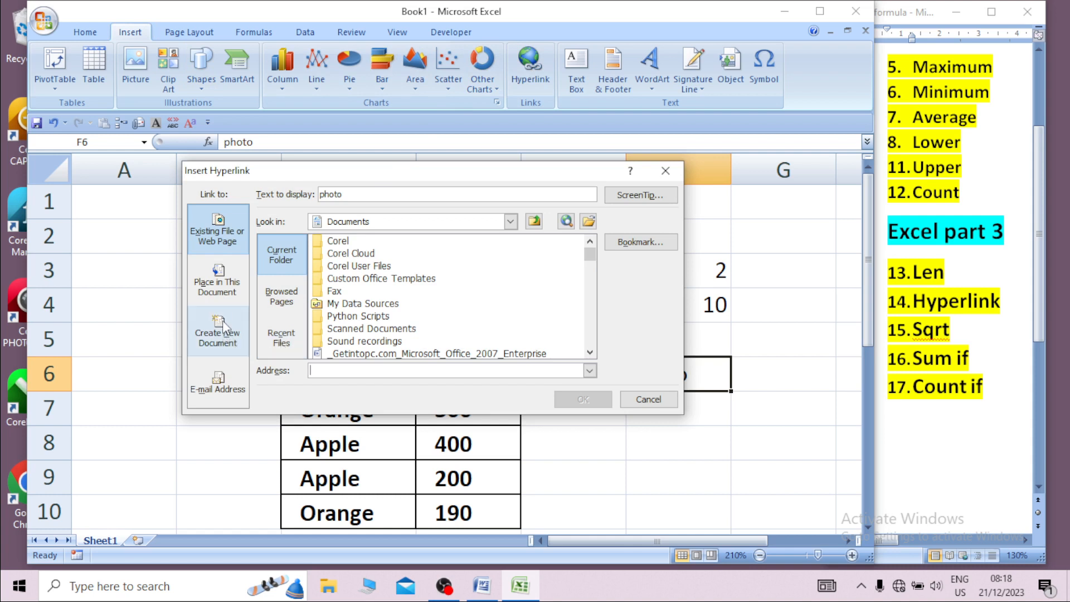
pyautogui.click(218, 285)
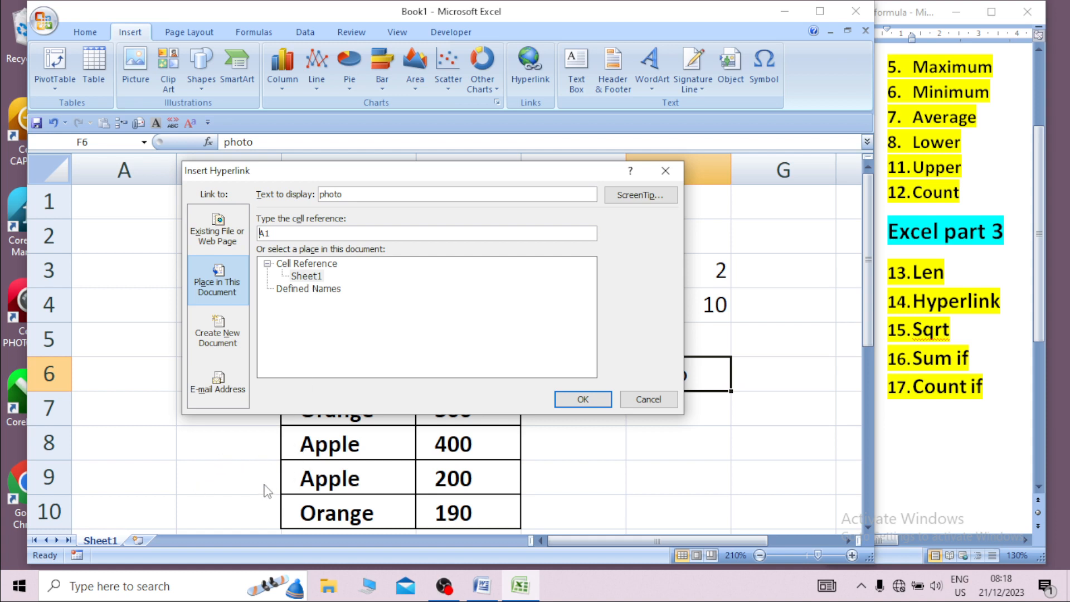
pyautogui.click(217, 243)
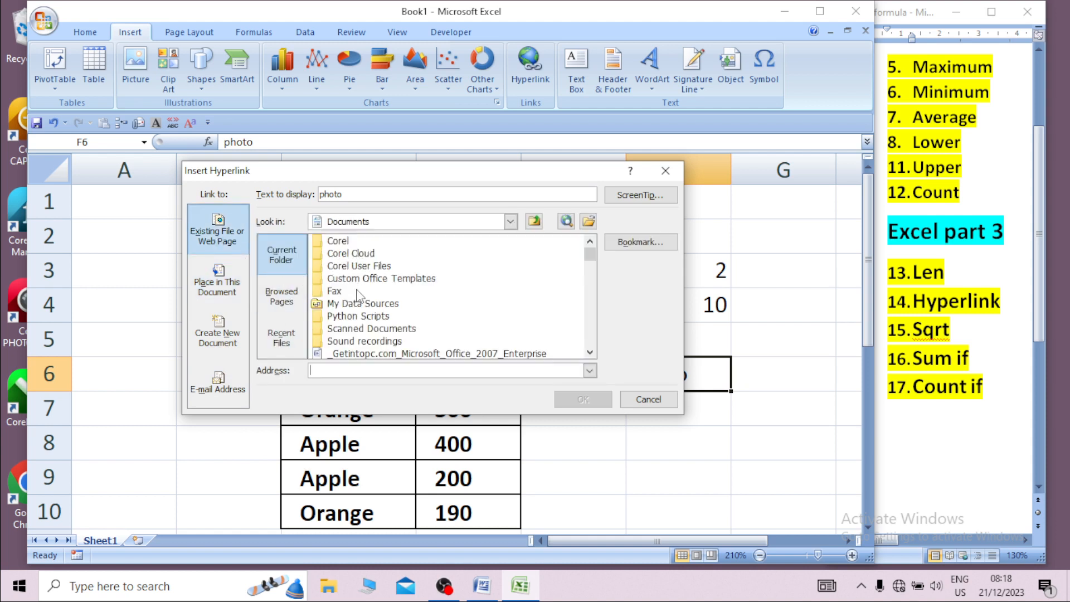
pyautogui.click(511, 223)
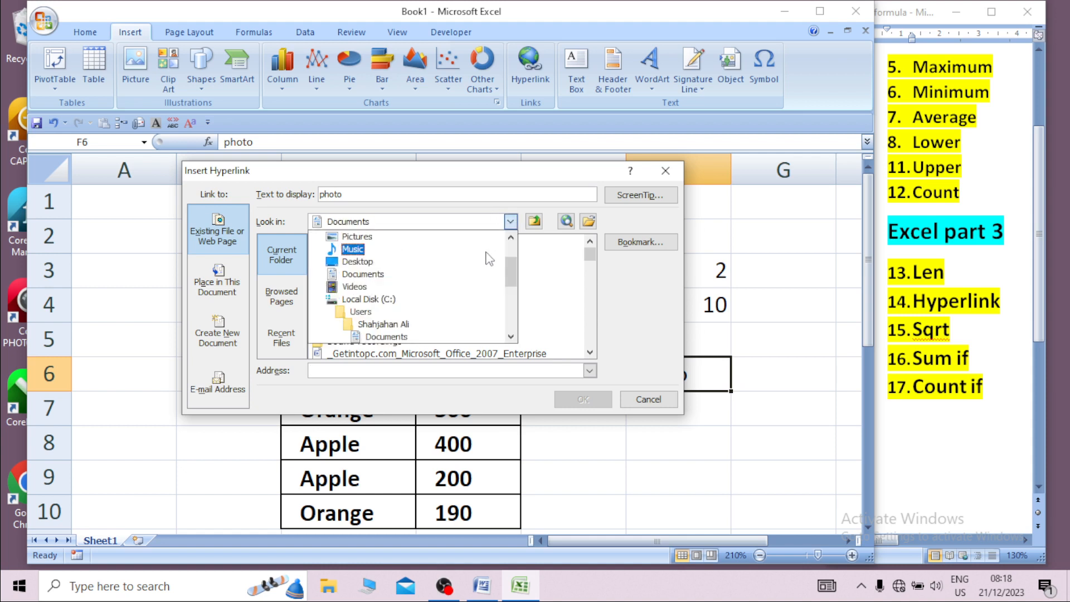
pyautogui.click(384, 249)
pyautogui.doubleClick(383, 254)
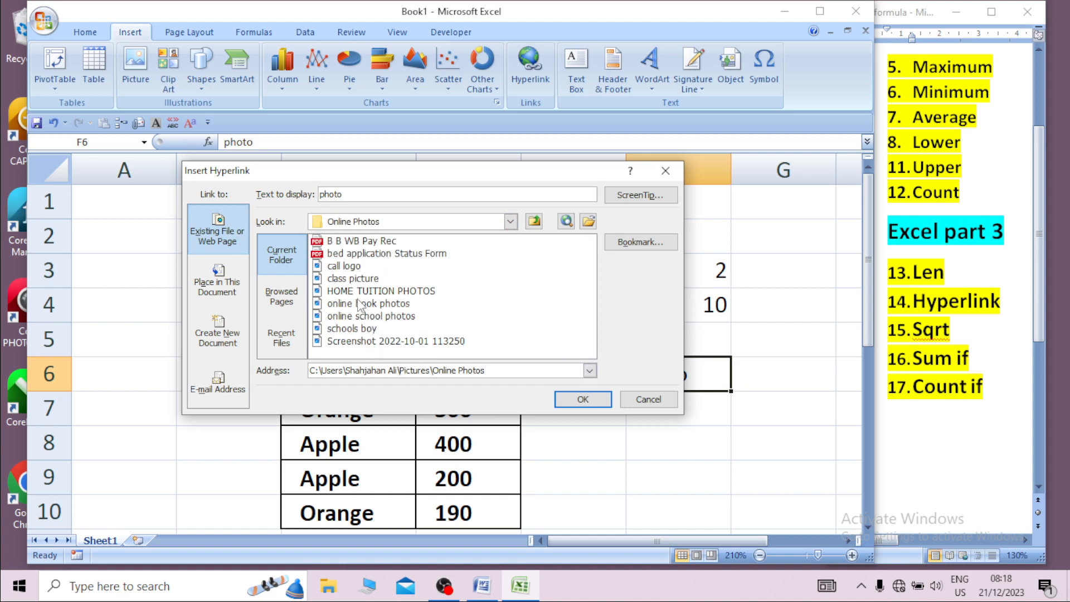
pyautogui.click(356, 306)
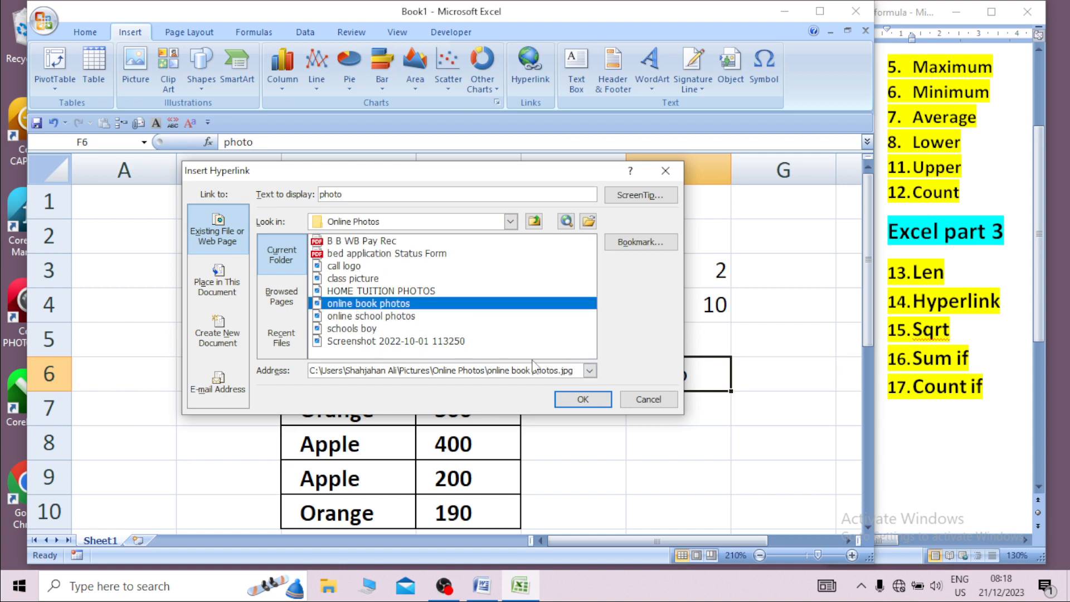
pyautogui.click(561, 400)
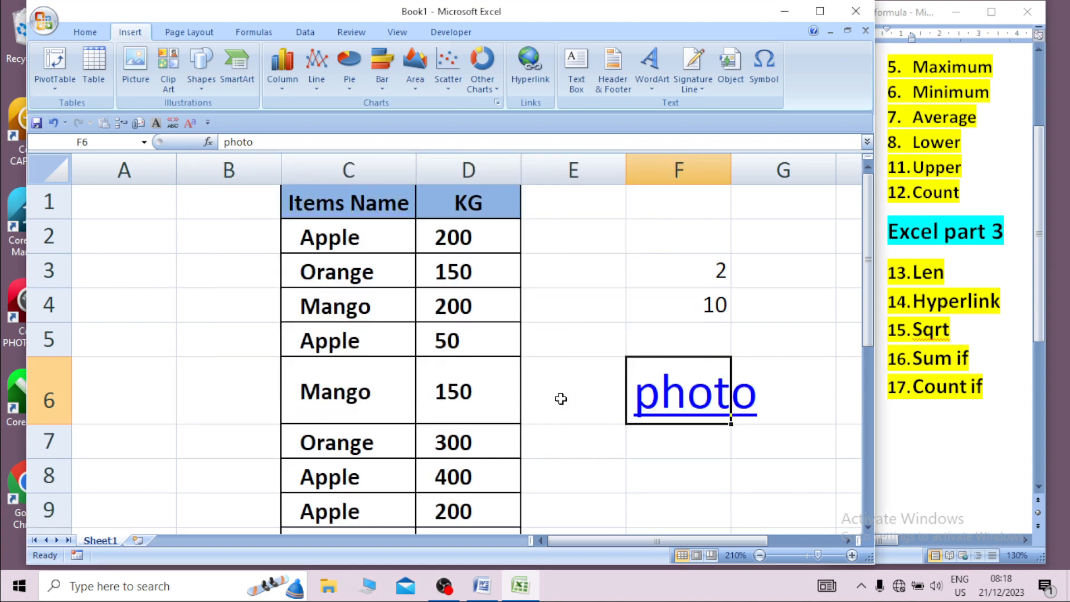
# Step: Autofit column F to its contents, and test the photo hyperlink by opening its picture and closing it again
pyautogui.click(789, 441)
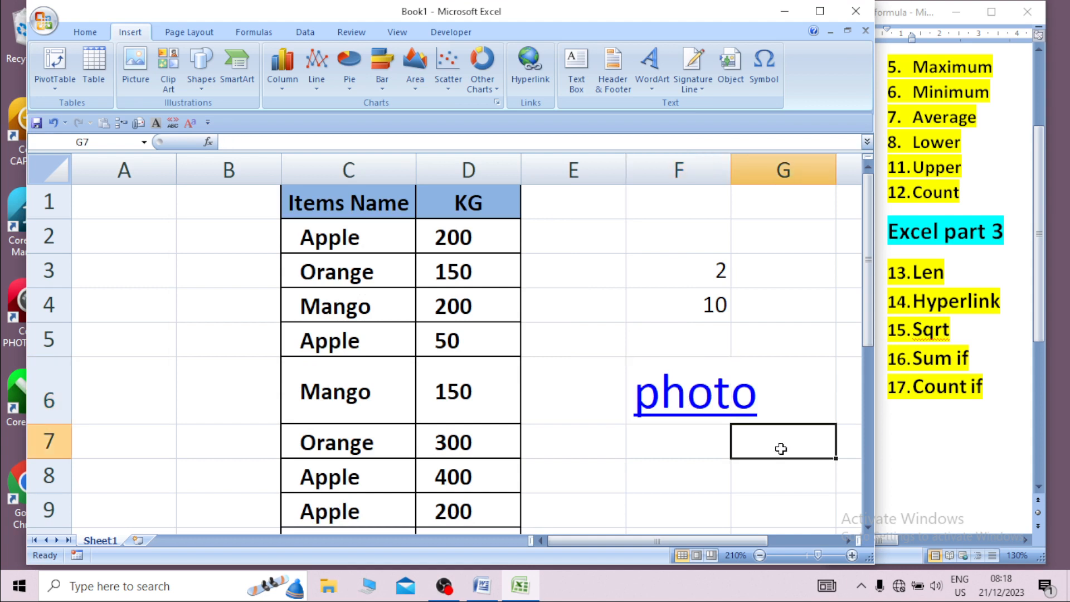
pyautogui.doubleClick(731, 170)
pyautogui.click(704, 400)
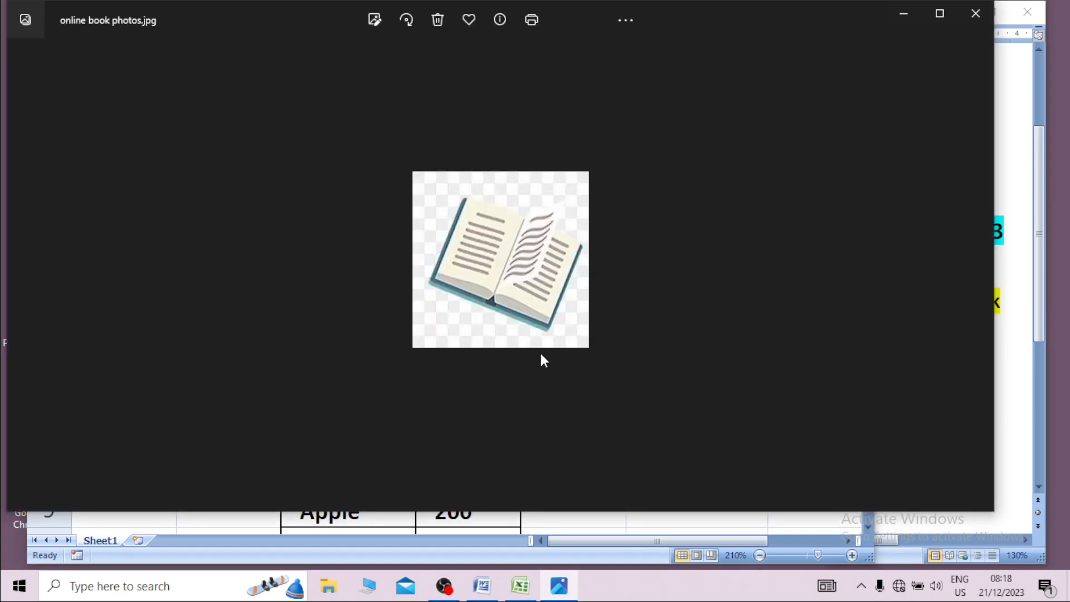
pyautogui.click(975, 13)
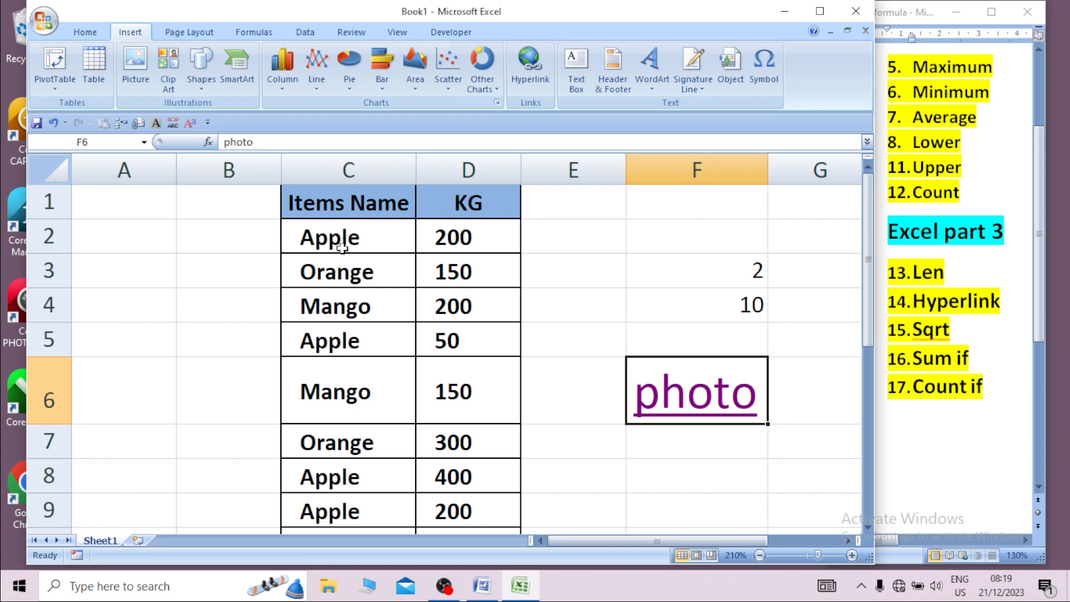
# Step: Clear the photo hyperlink text from F6 and reduce the height of row 6
pyautogui.press('Delete')
pyautogui.click(668, 293)
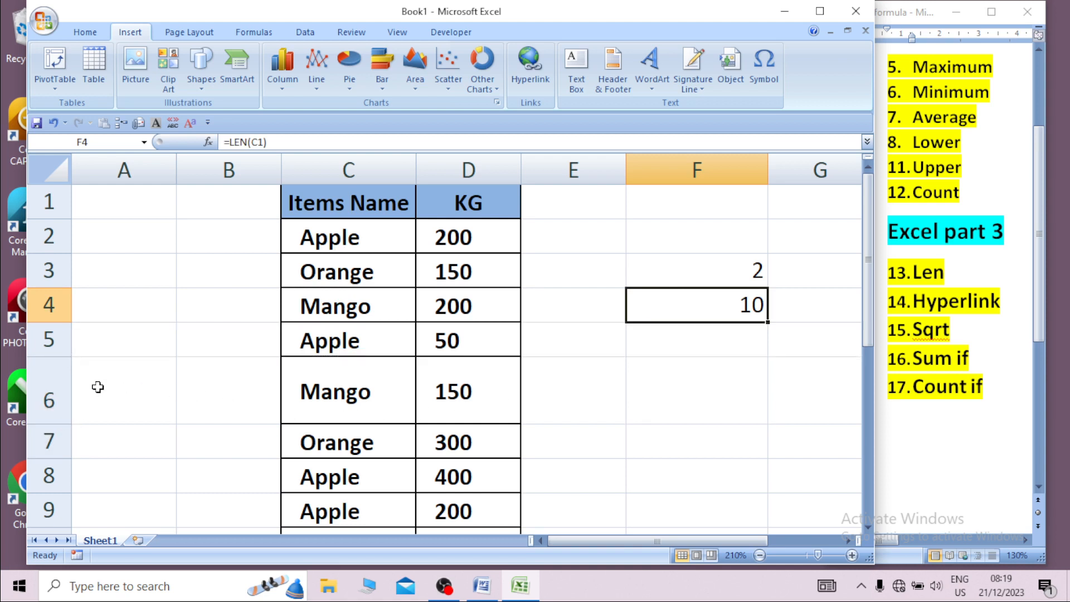
pyautogui.moveTo(63, 422); pyautogui.dragTo(60, 398)
pyautogui.click(736, 383)
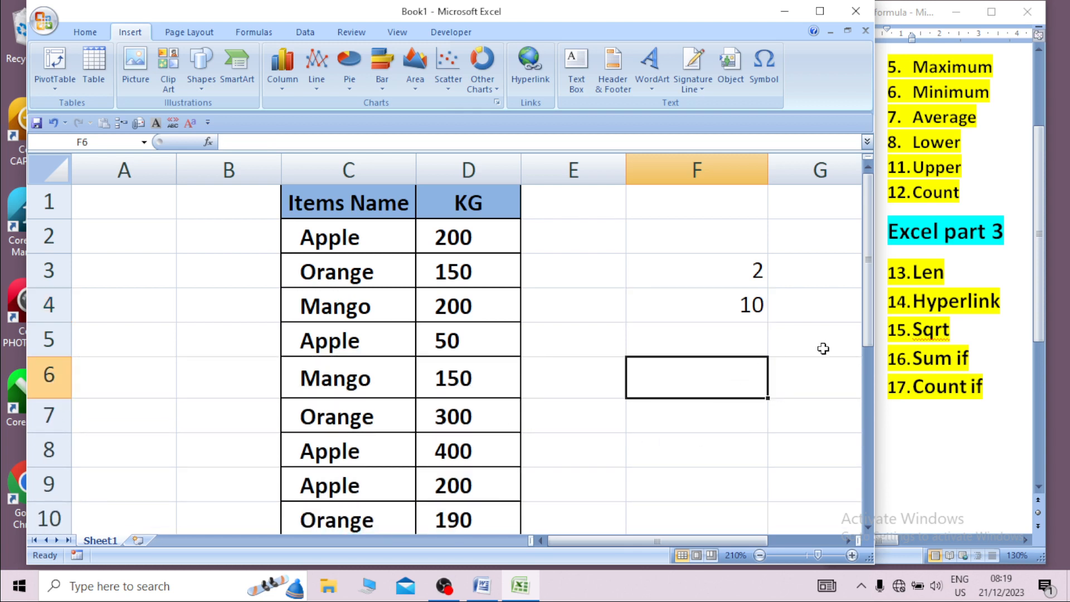
# Step: Clear the contents of the LEN results in cells F3 and F4
pyautogui.moveTo(748, 271); pyautogui.dragTo(758, 306)
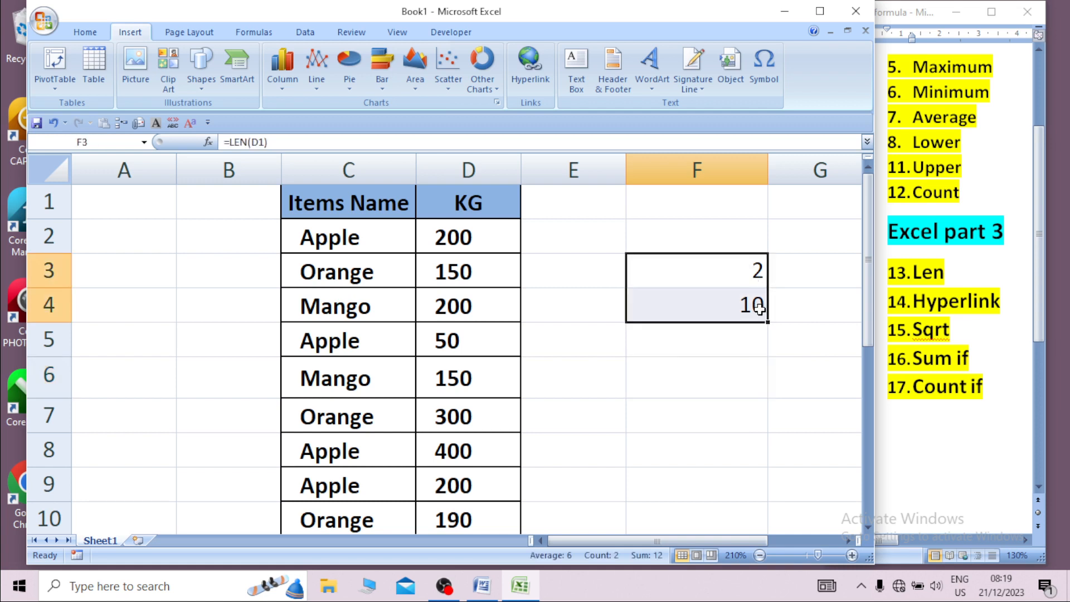
pyautogui.press('Delete')
pyautogui.click(802, 409)
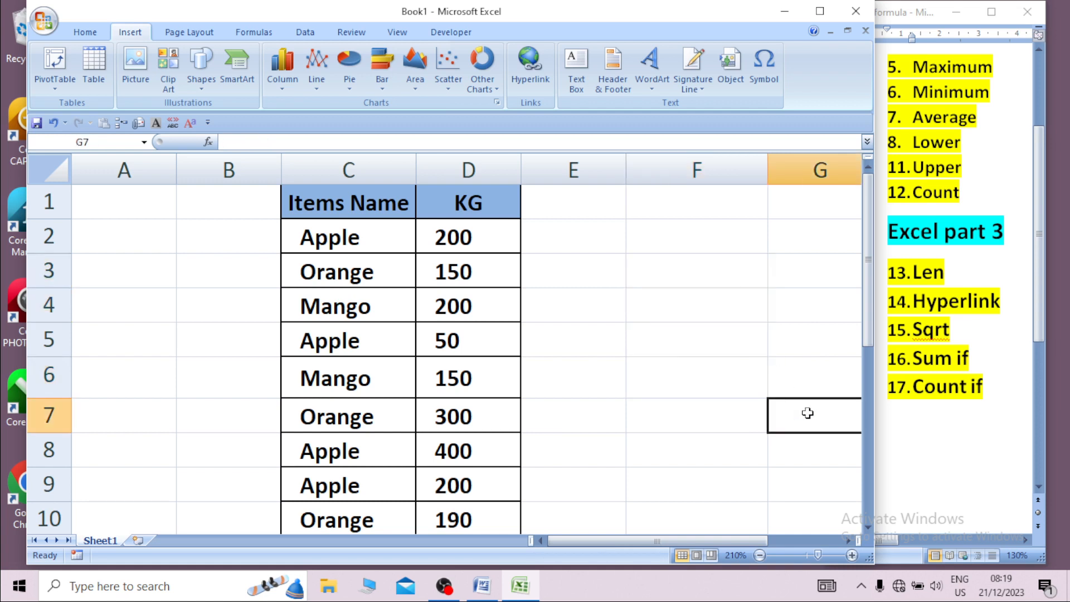
# Step: Enter 16 in cell F4 and calculate its square root in F5 with =sqrt(F4)
pyautogui.click(693, 307)
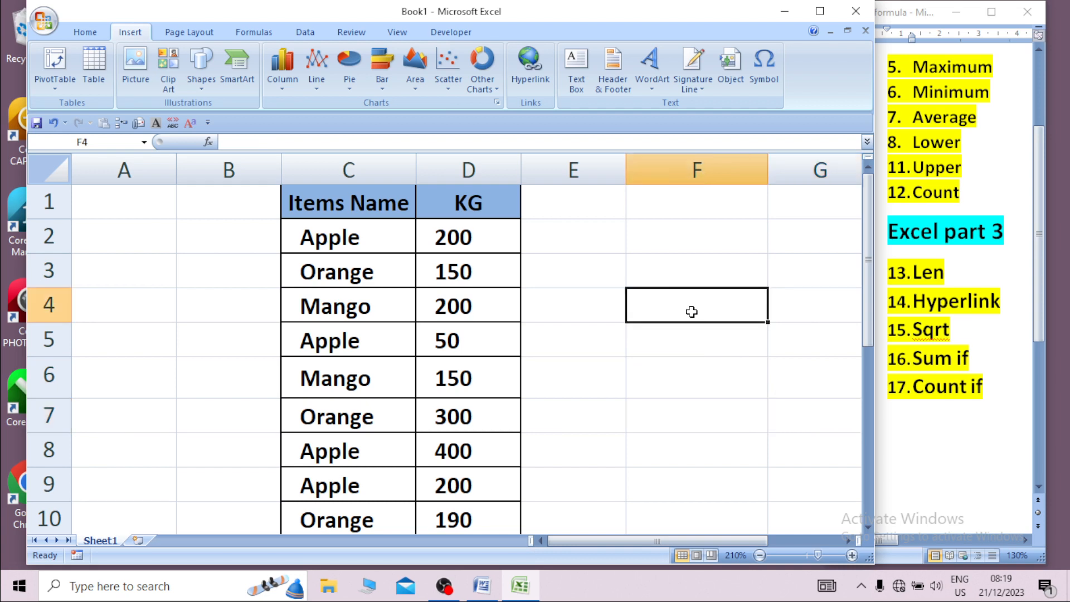
pyautogui.write('16')
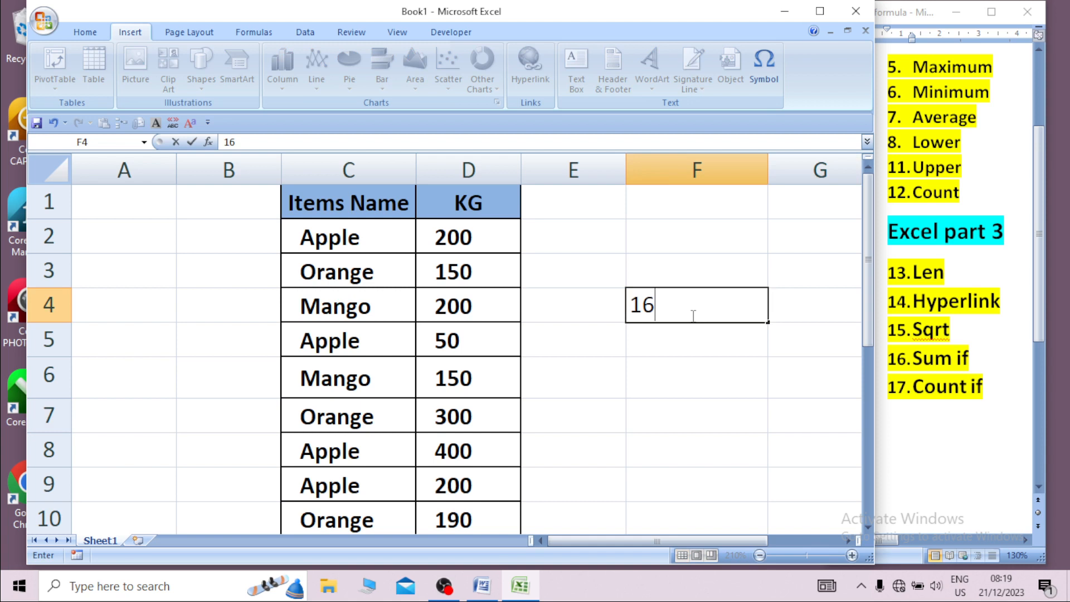
pyautogui.click(701, 341)
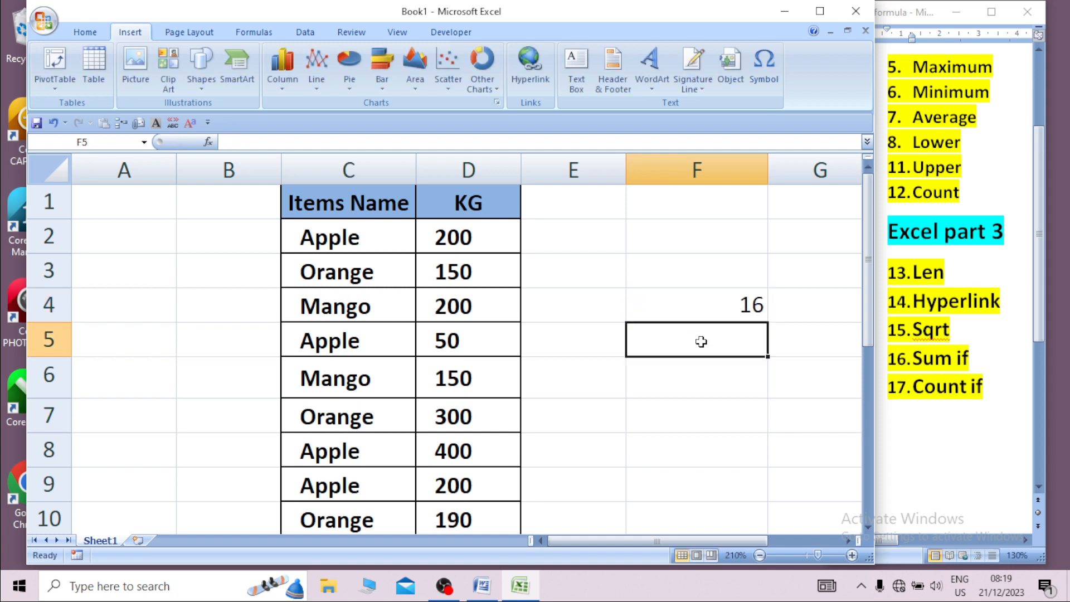
pyautogui.write('=sqr')
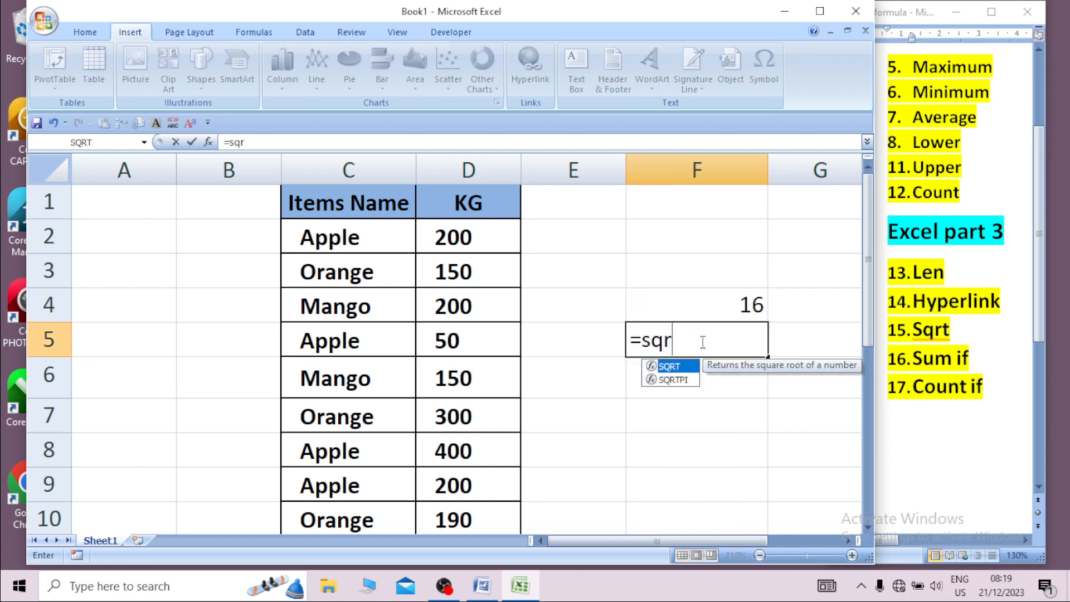
pyautogui.write('t(')
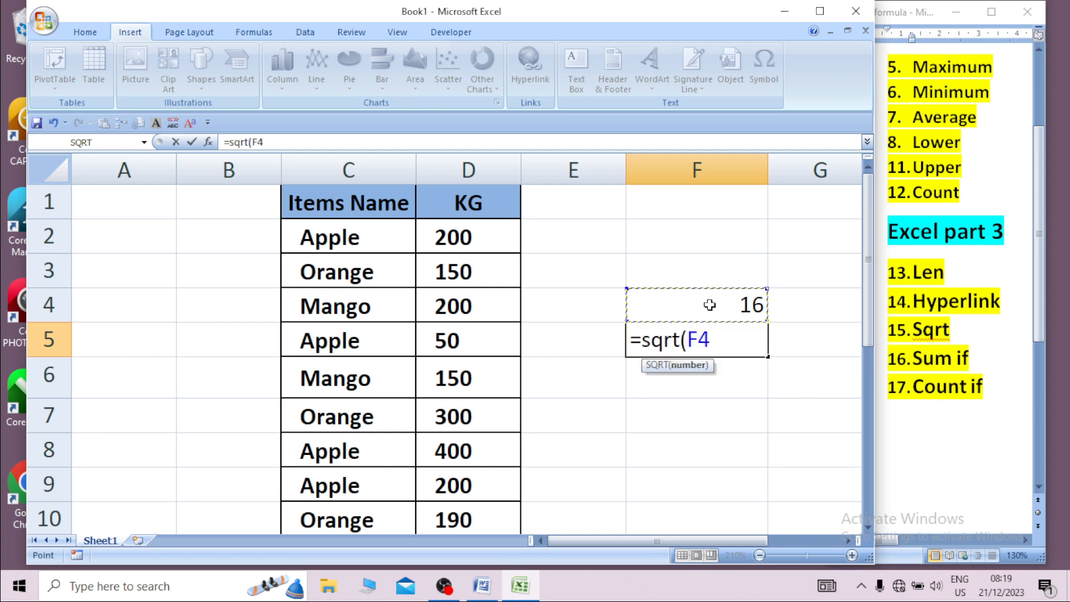
pyautogui.write(')')
pyautogui.press('Return')
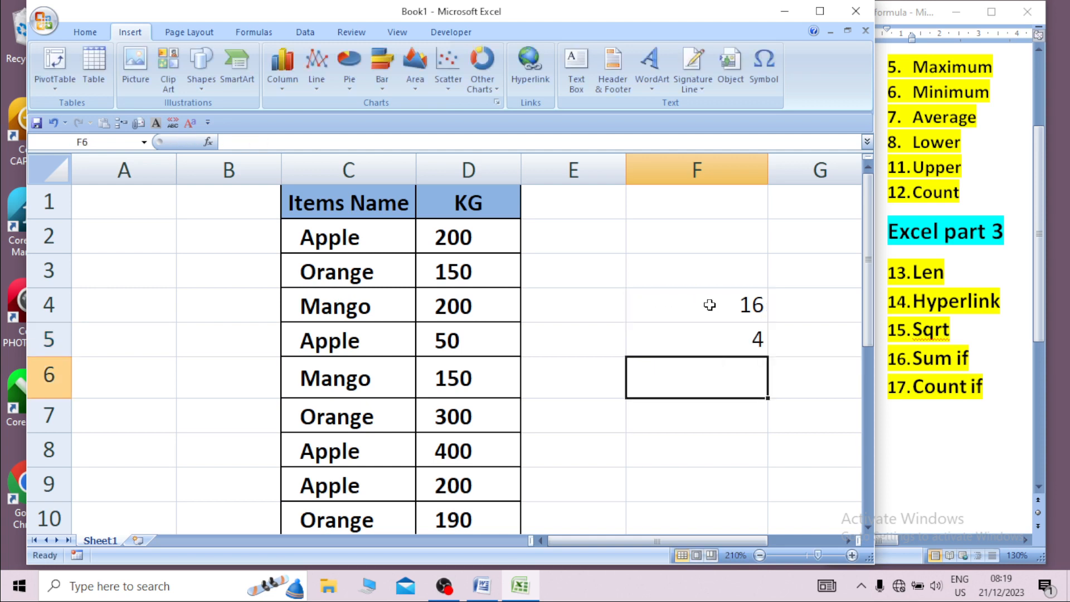
# Step: Test the square root formula in F5 by changing F4 first to 25 and finally to 36
pyautogui.click(719, 308)
pyautogui.write('2')
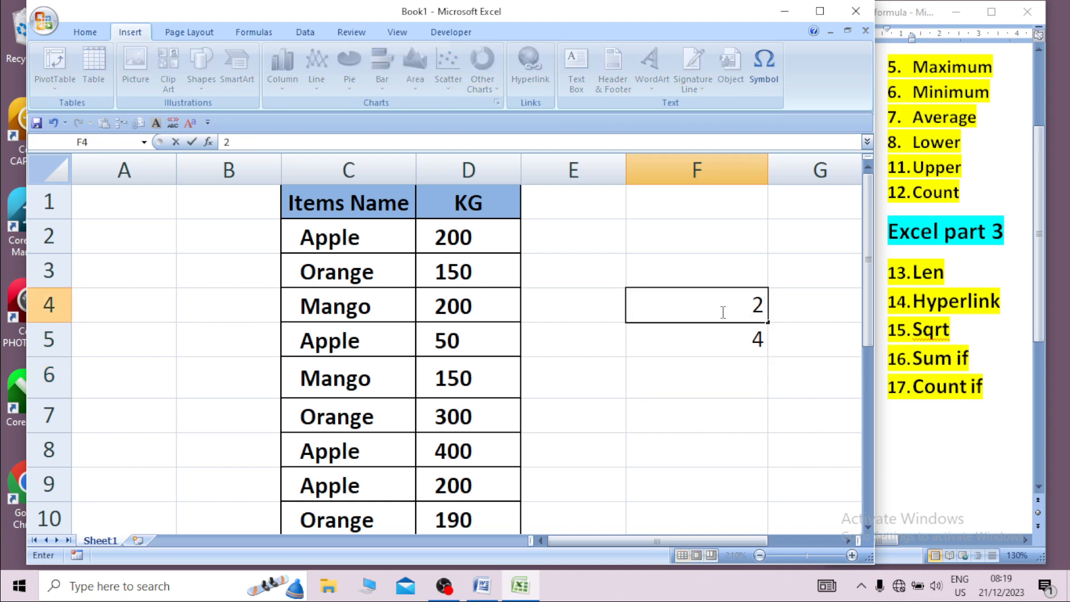
pyautogui.write('5')
pyautogui.press('Right')
pyautogui.press('Left')
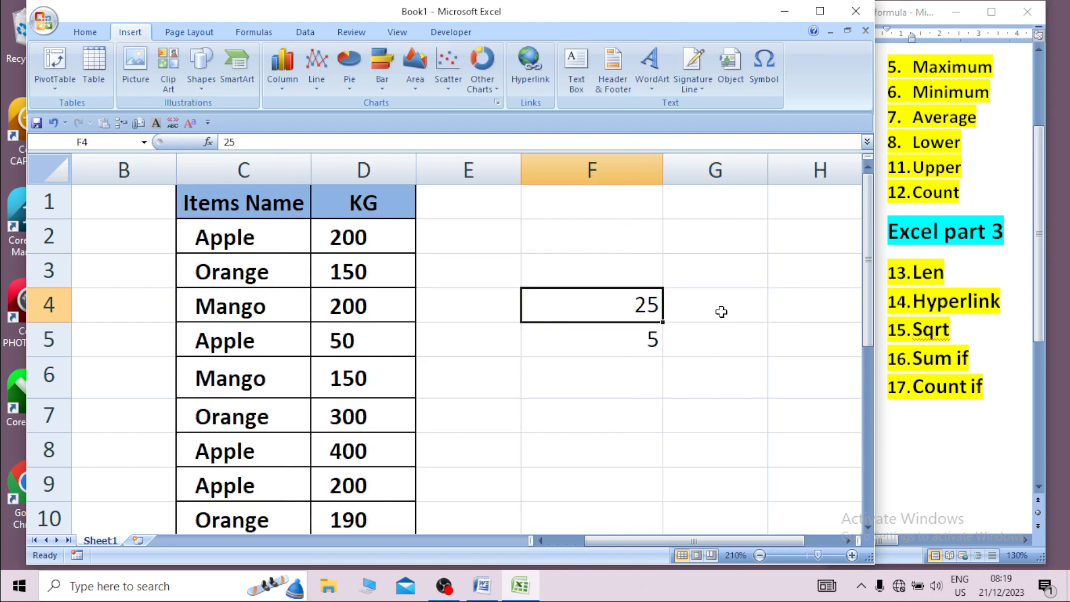
pyautogui.write('36')
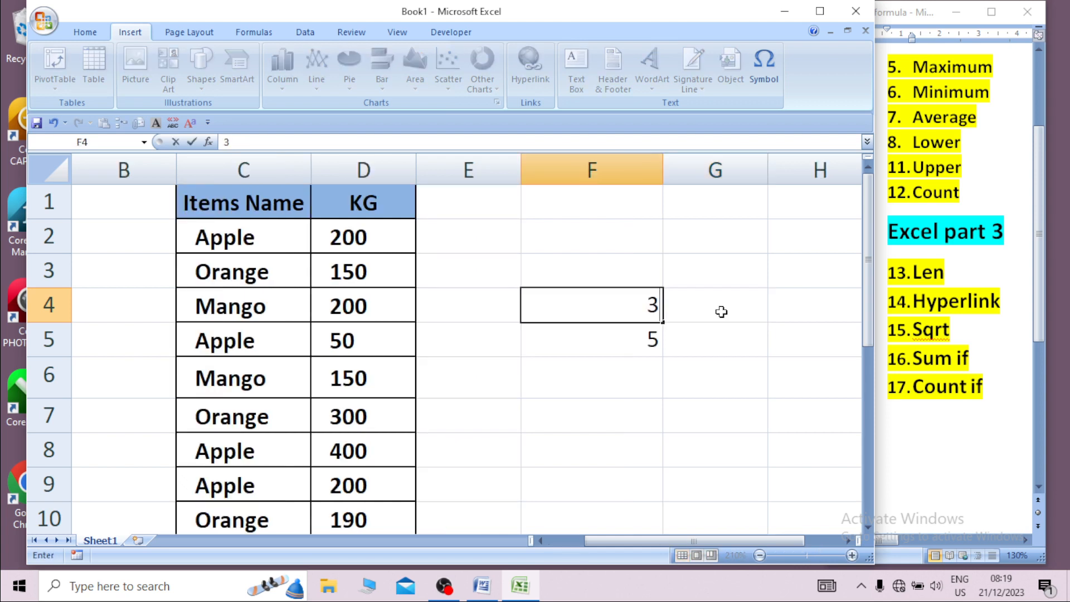
pyautogui.press('Left')
pyautogui.press('Left')
pyautogui.press('Left')
pyautogui.press('Left')
pyautogui.press('Left')
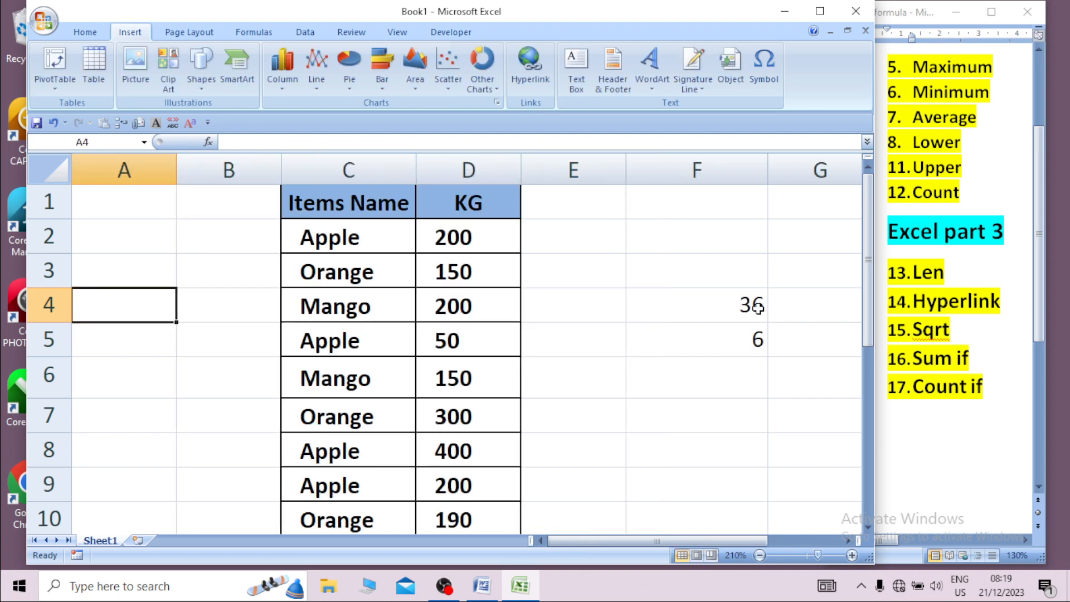
# Step: Calculate a square root from a directly entered number in F6 with =sqrt(256)
pyautogui.click(707, 378)
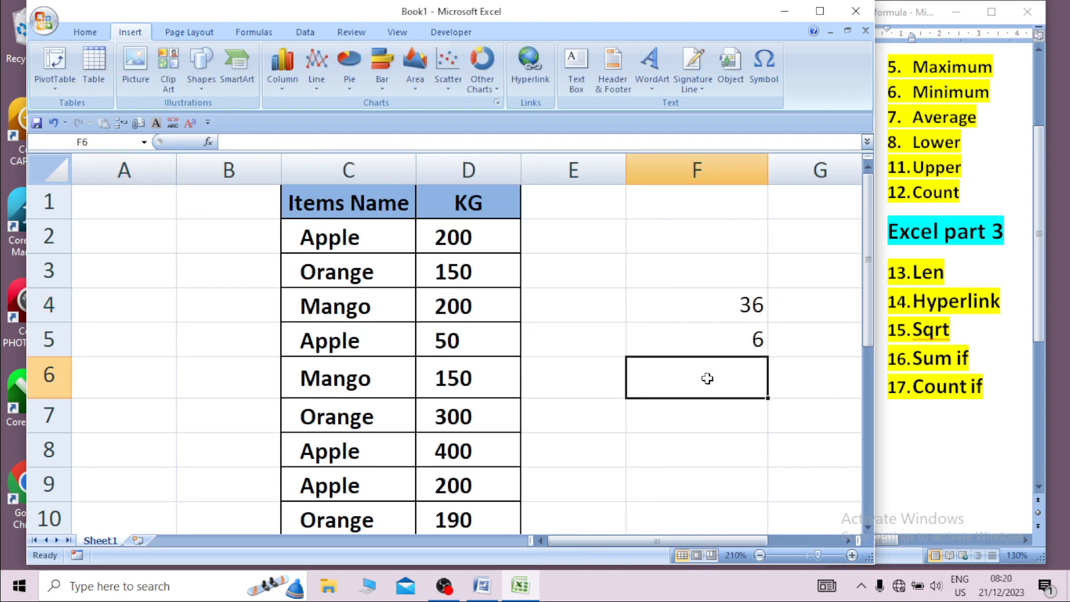
pyautogui.write('=sqrt')
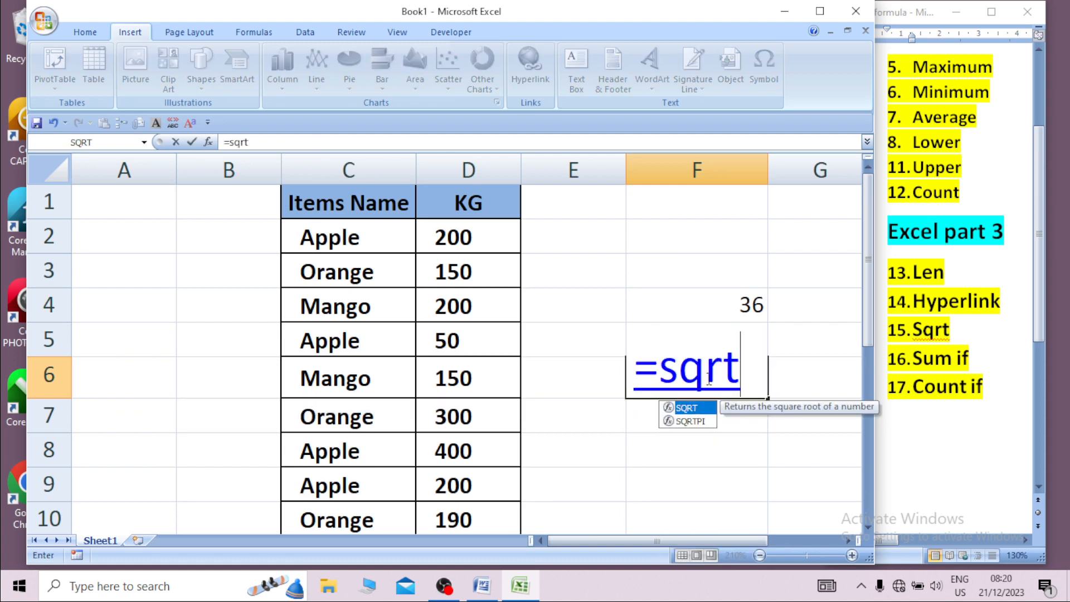
pyautogui.write('(256')
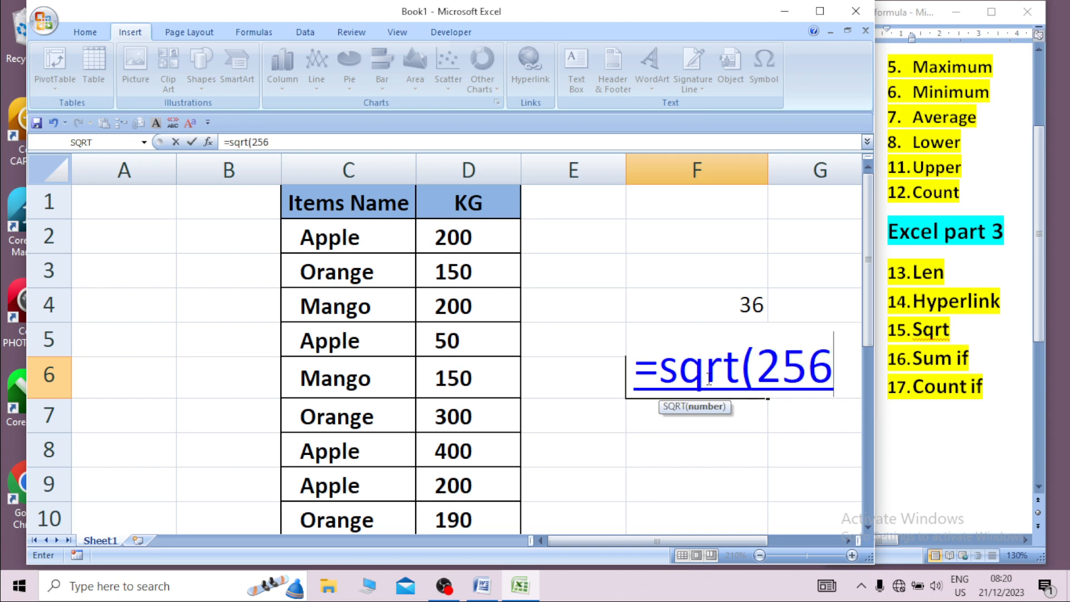
pyautogui.write(')')
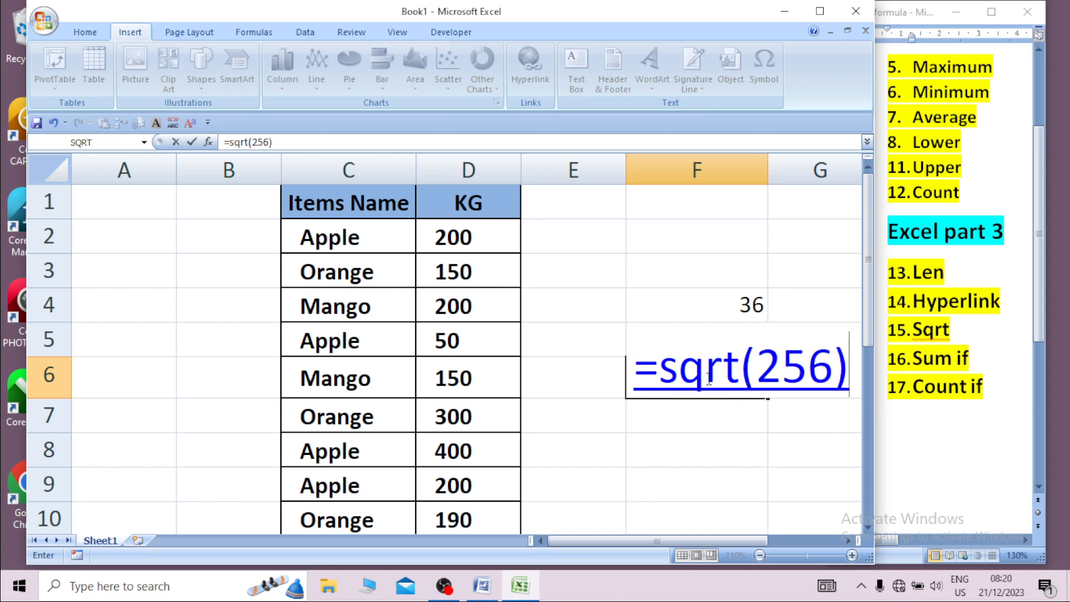
pyautogui.press('Return')
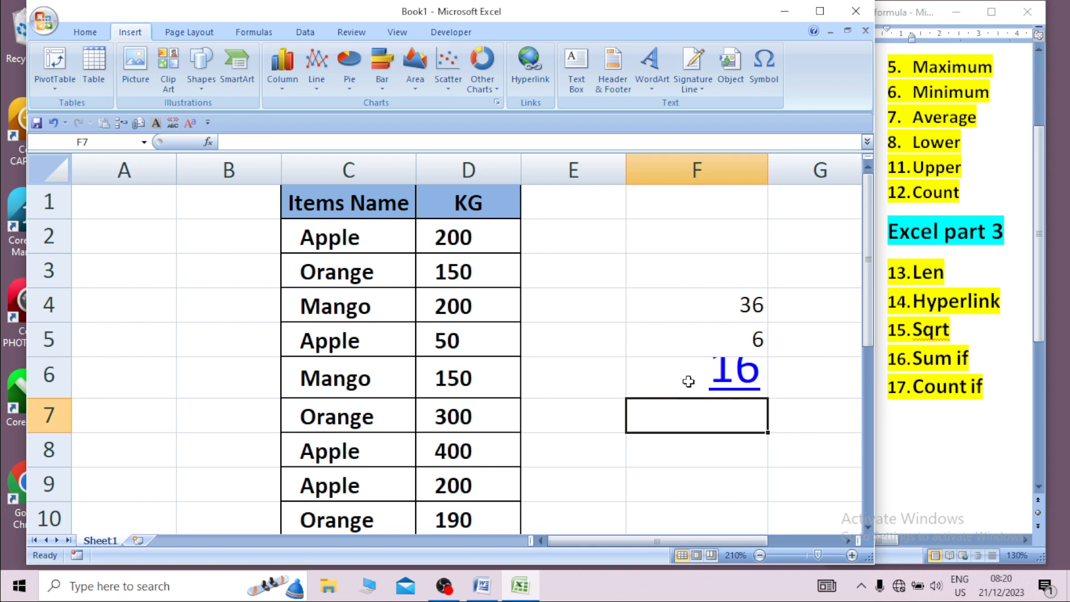
# Step: Clear only the leftover hyperlink formatting from cell F6, keeping its square root formula
pyautogui.click(690, 381)
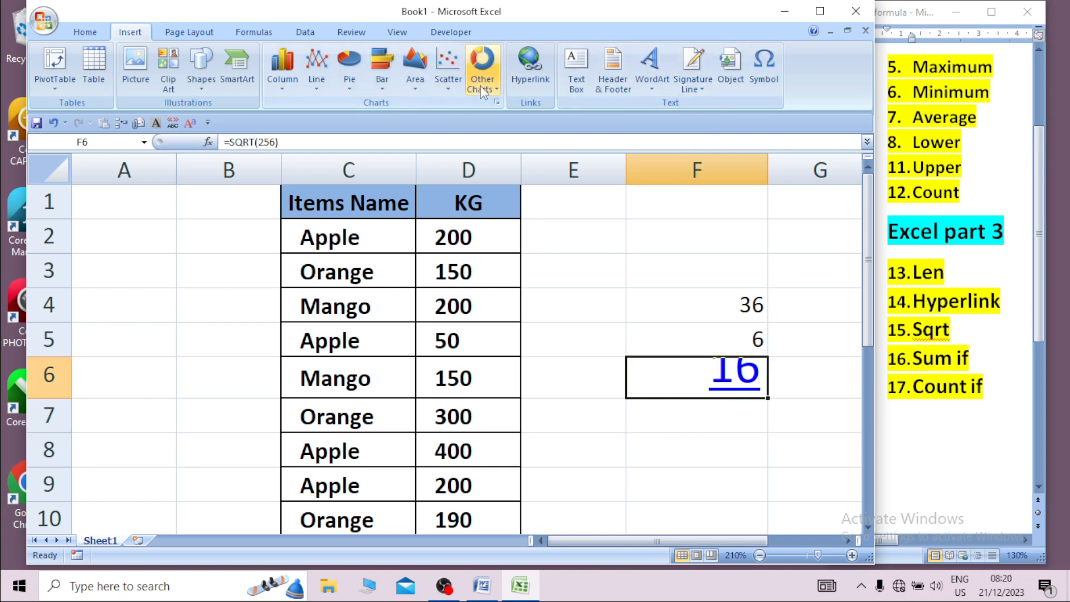
pyautogui.click(86, 38)
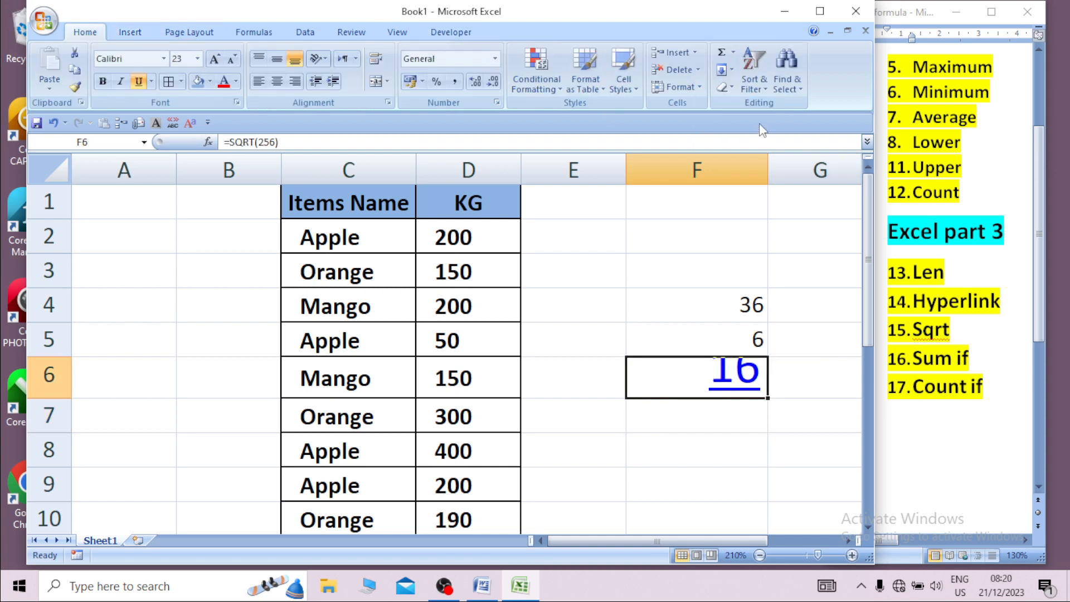
pyautogui.click(731, 89)
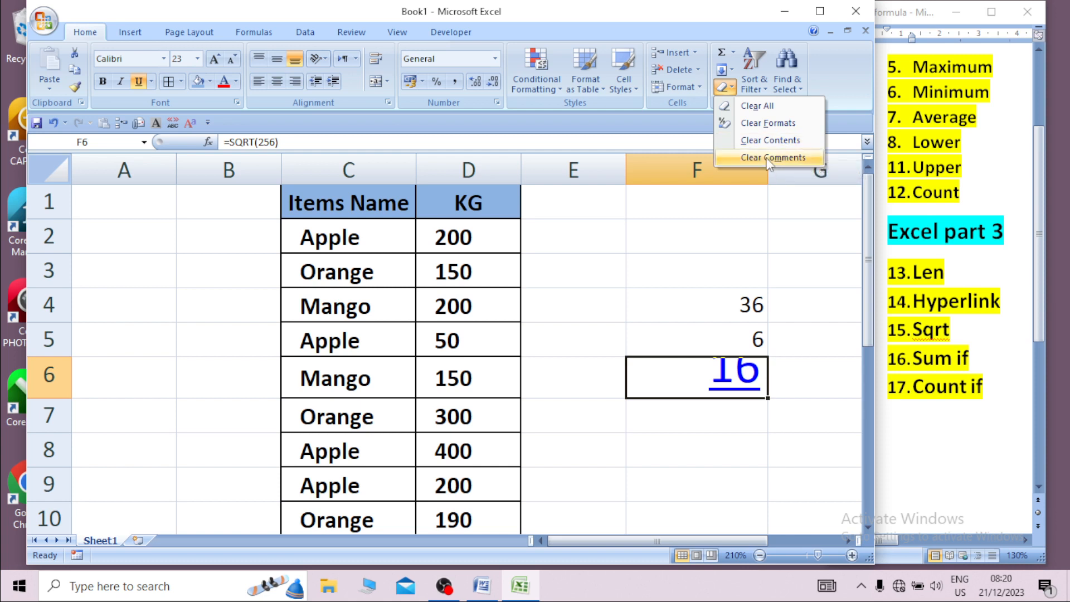
pyautogui.click(781, 123)
pyautogui.click(823, 436)
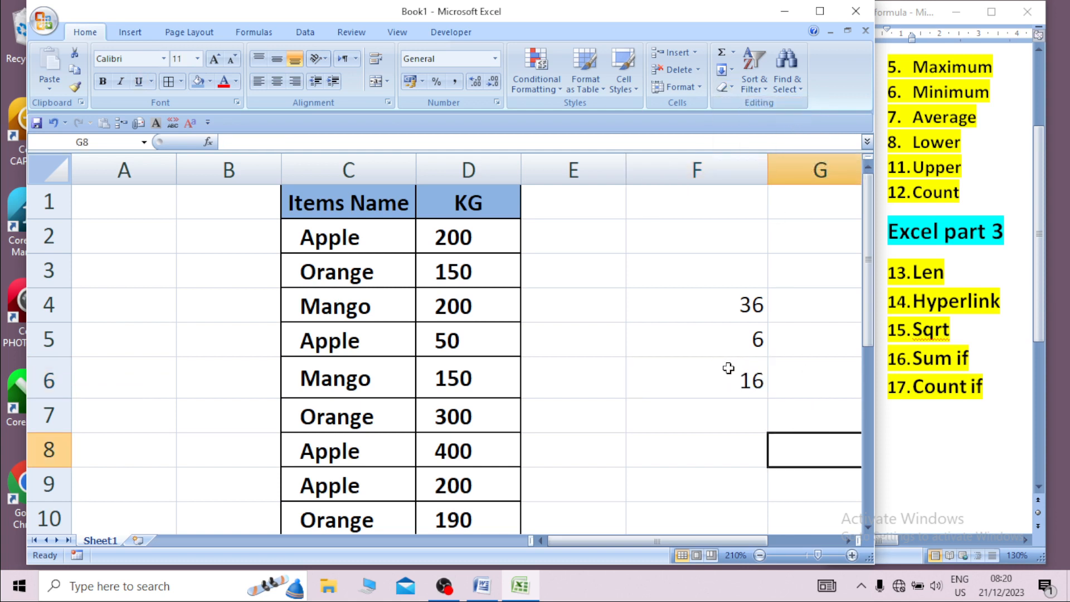
pyautogui.click(729, 375)
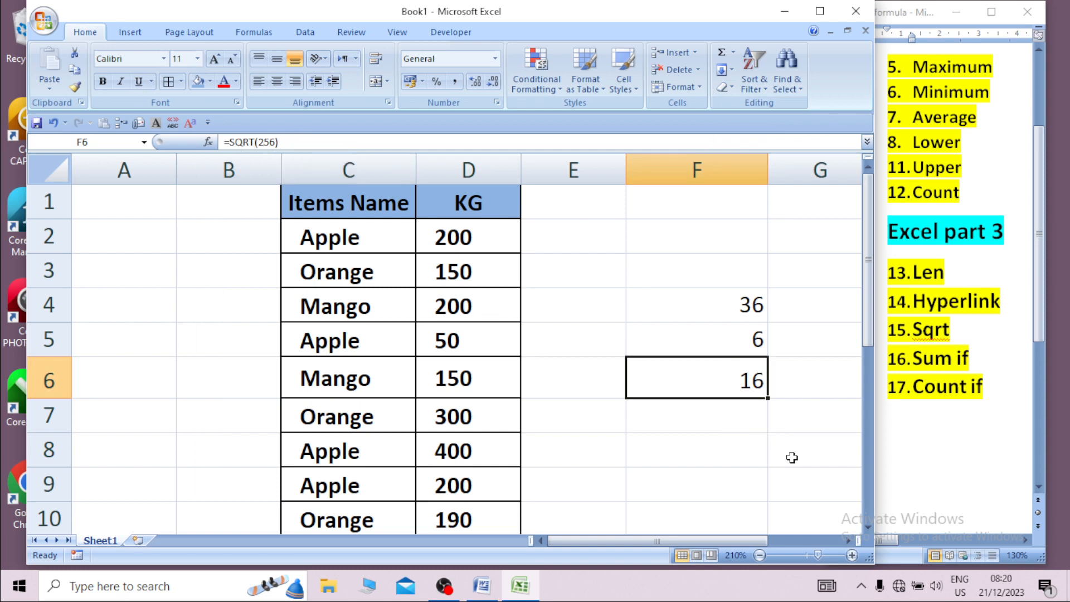
pyautogui.click(778, 438)
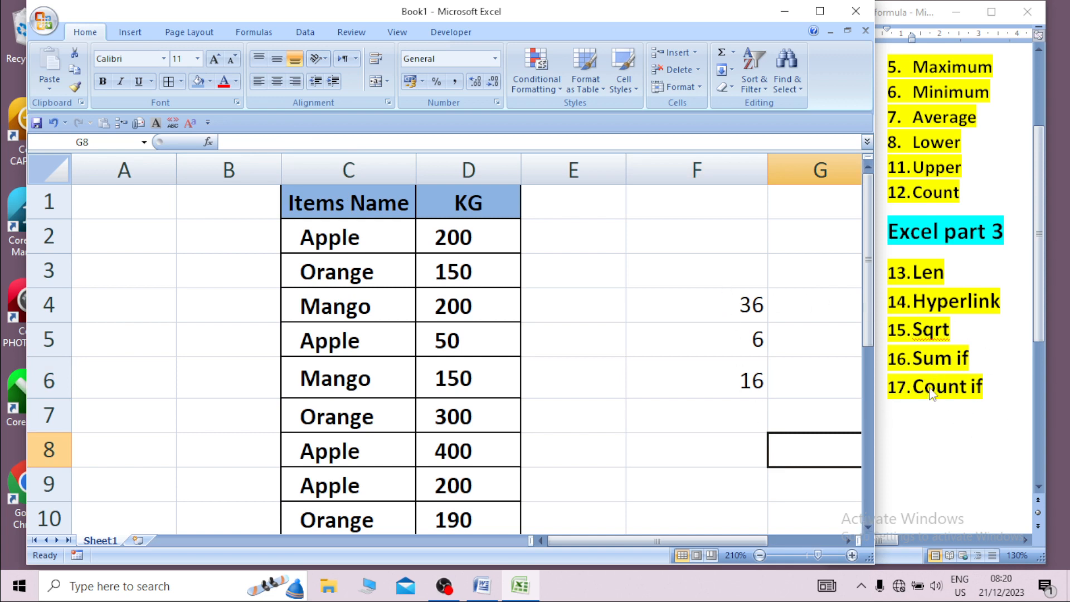
# Step: Clear the contents of the square root examples in F4:F7
pyautogui.moveTo(735, 296); pyautogui.dragTo(747, 413)
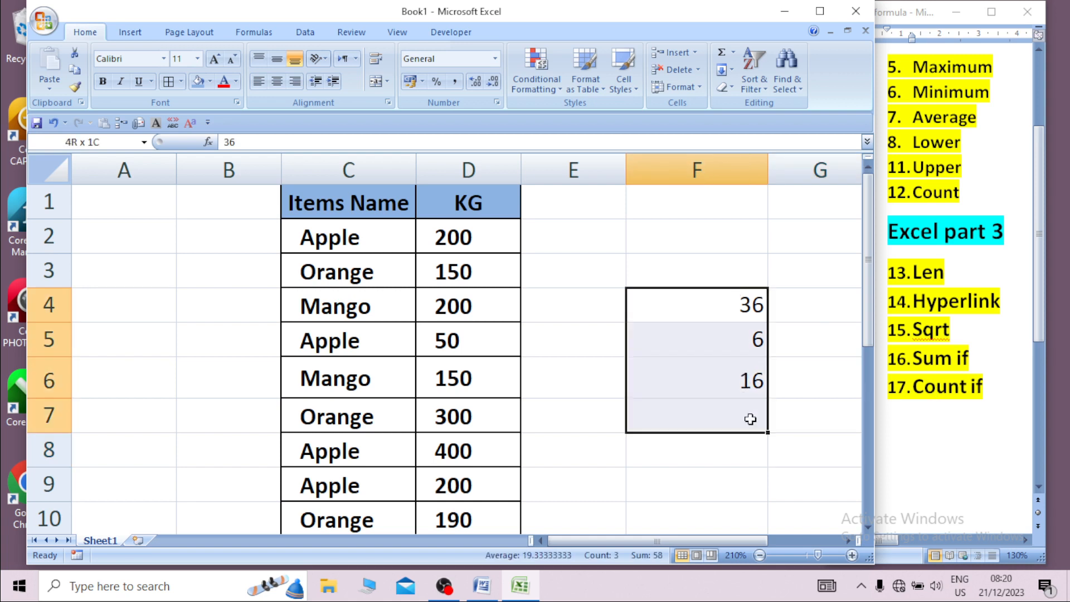
pyautogui.press('Delete')
pyautogui.click(710, 248)
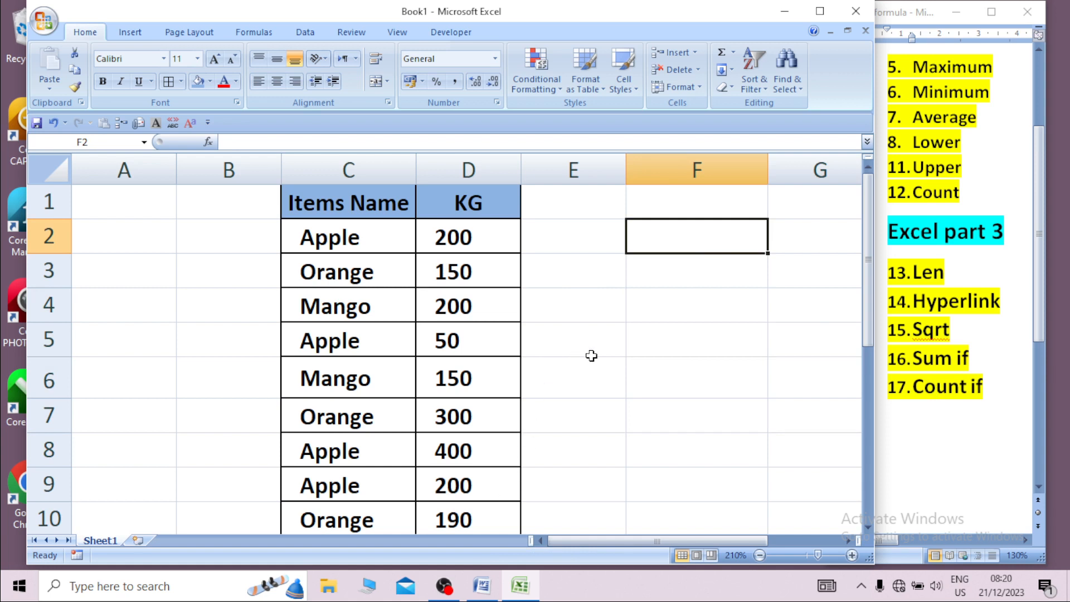
# Step: Examine the Apple entries in the Items Name column one by one
pyautogui.scroll(-2, 591, 355)
pyautogui.click(786, 368)
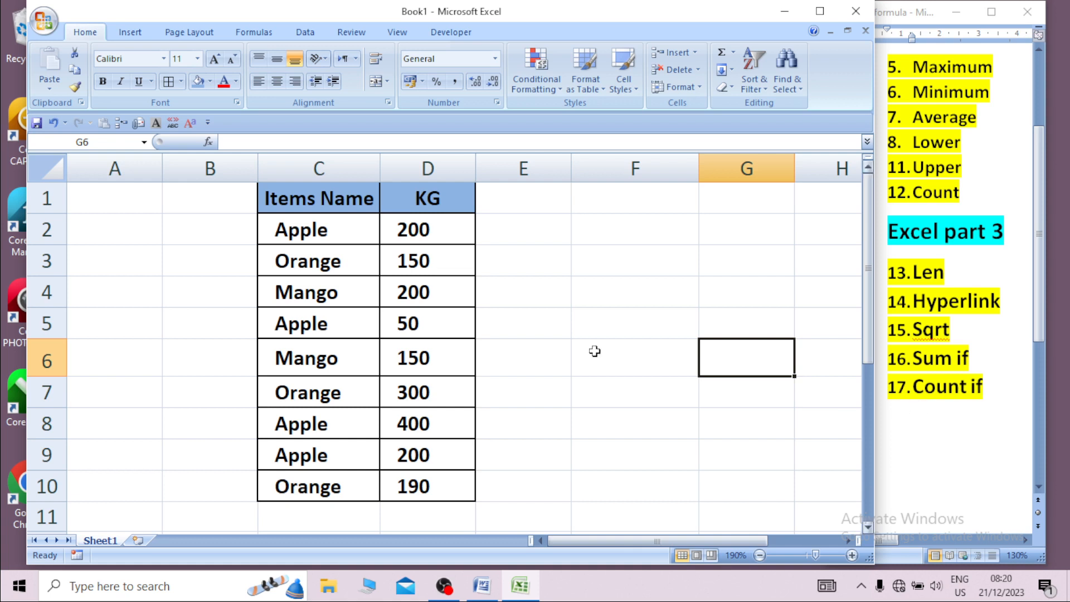
pyautogui.click(330, 231)
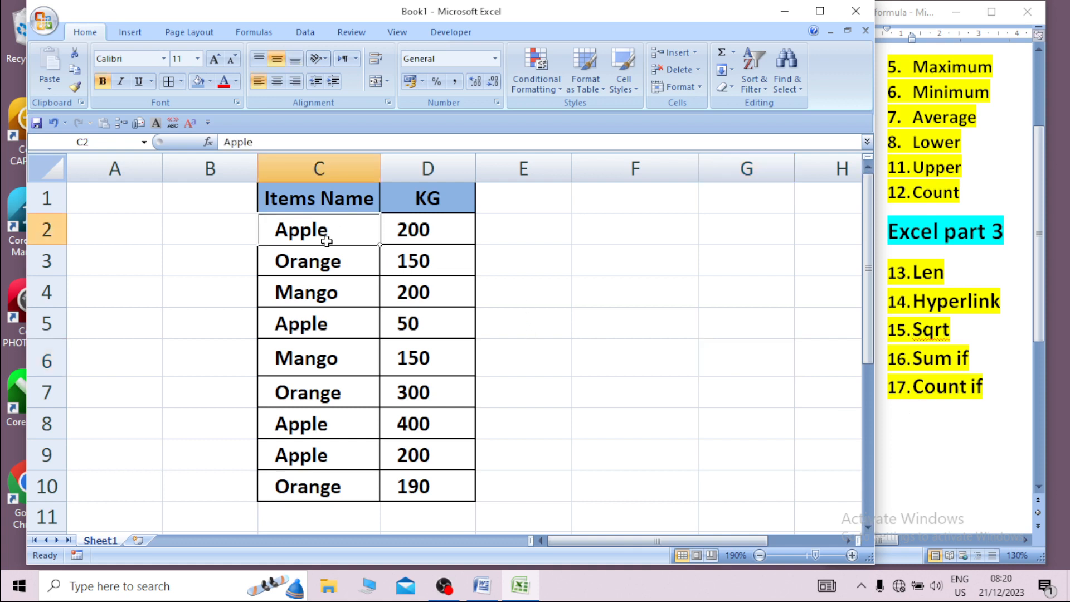
pyautogui.click(327, 314)
pyautogui.click(340, 428)
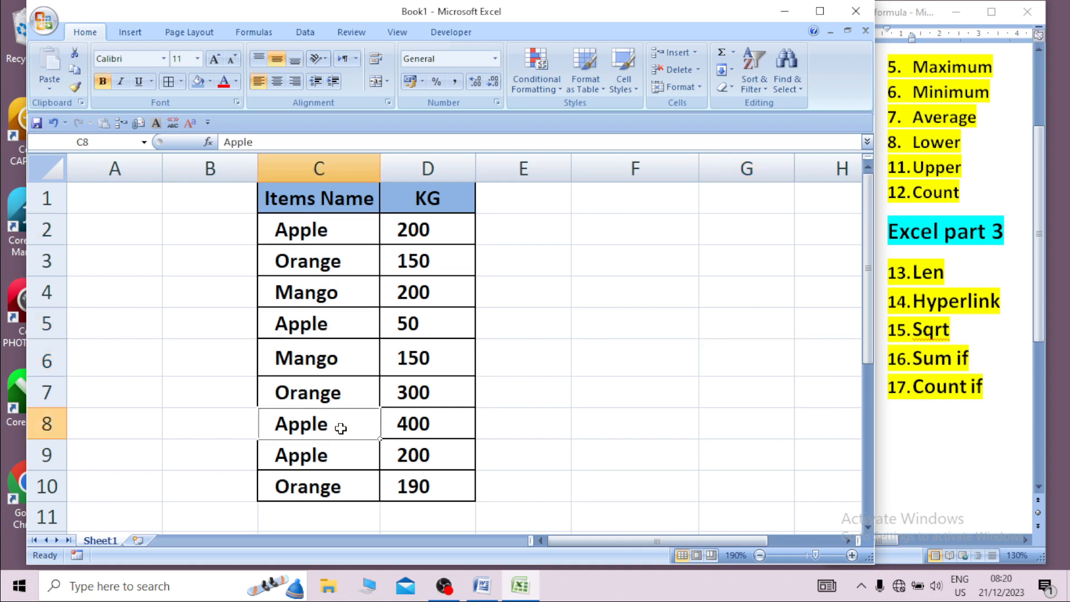
pyautogui.click(338, 453)
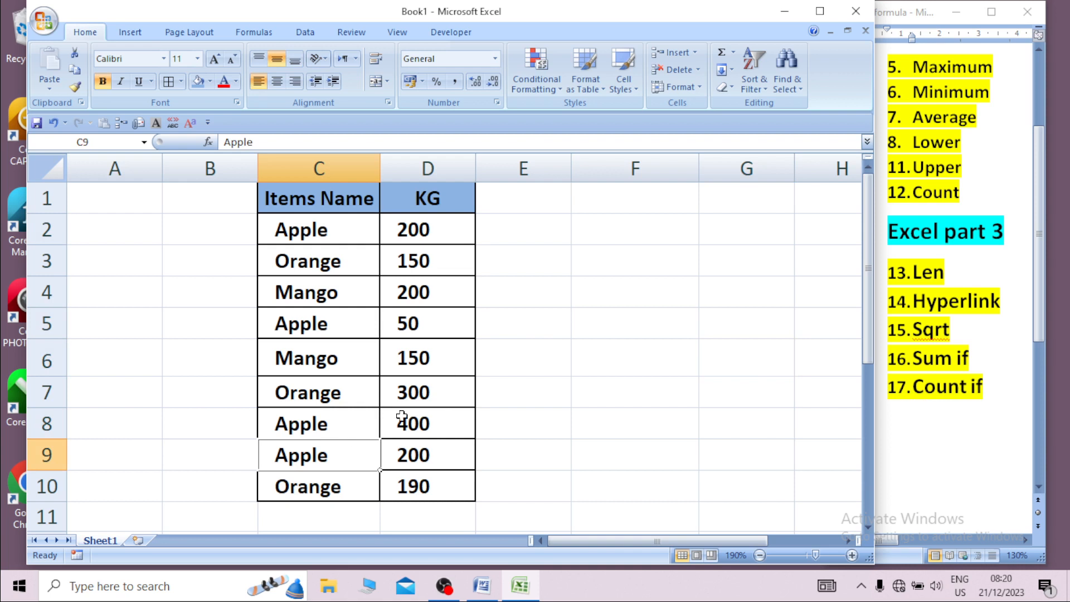
# Step: Count the Apple entries of the Items Name column in F4 with =countif(C2:C10,C2)
pyautogui.click(630, 292)
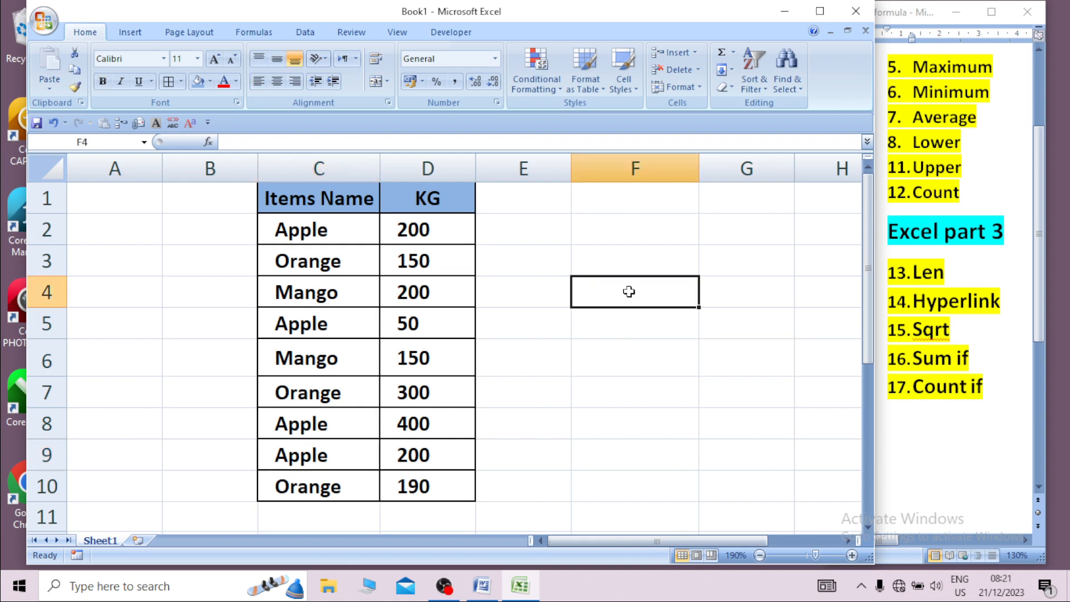
pyautogui.write('=s')
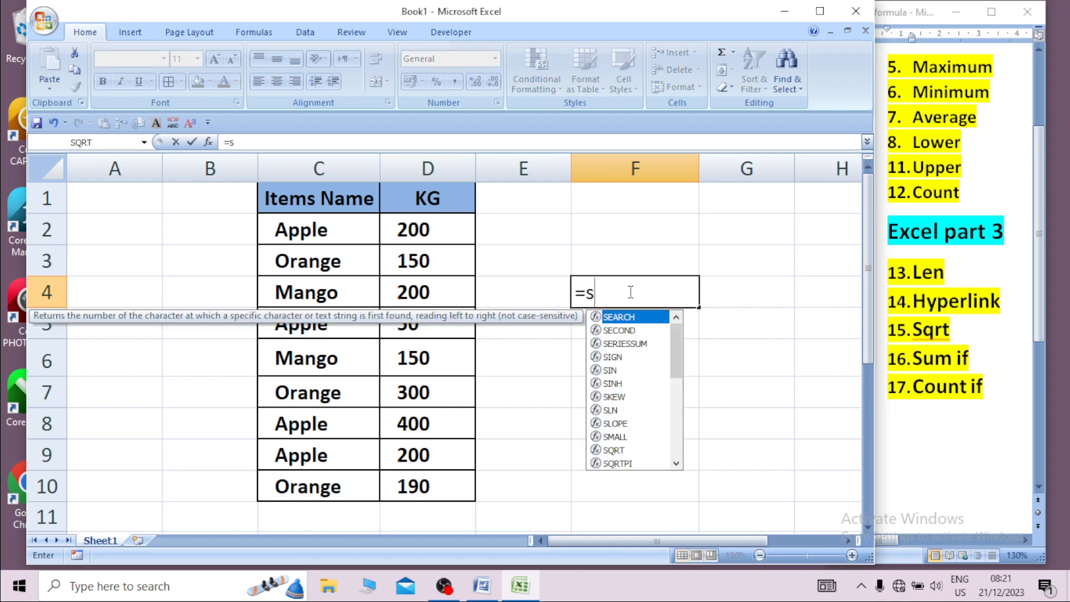
pyautogui.press('BackSpace')
pyautogui.write('c')
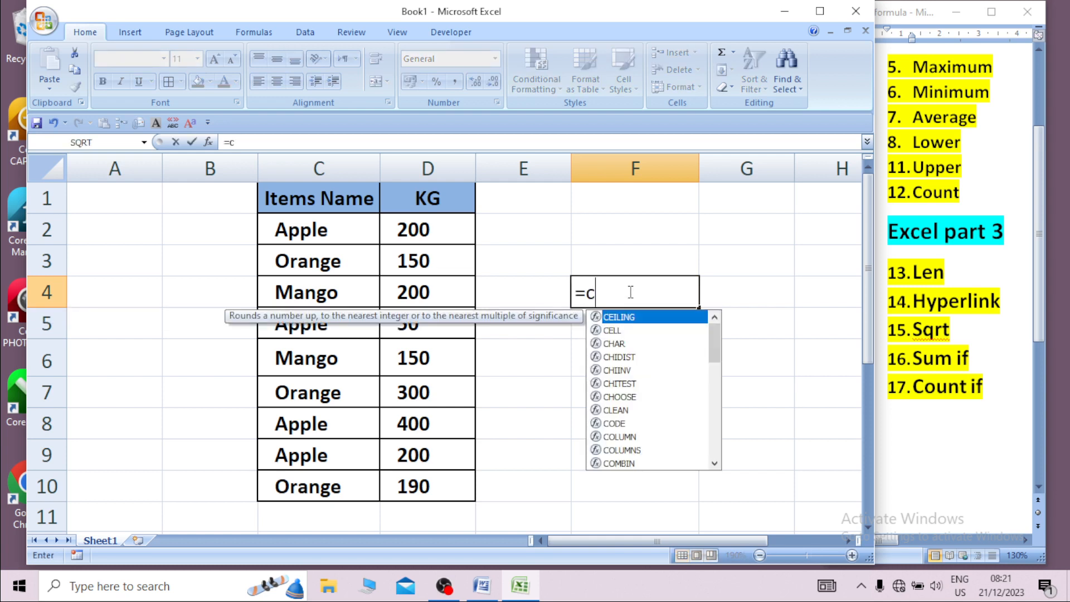
pyautogui.write('o')
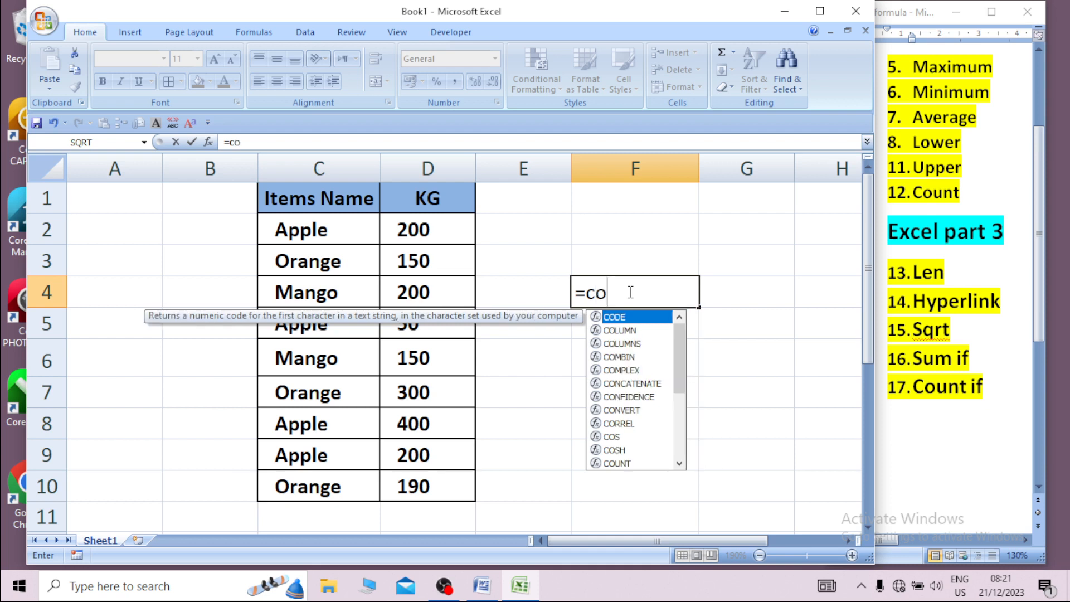
pyautogui.write('unti')
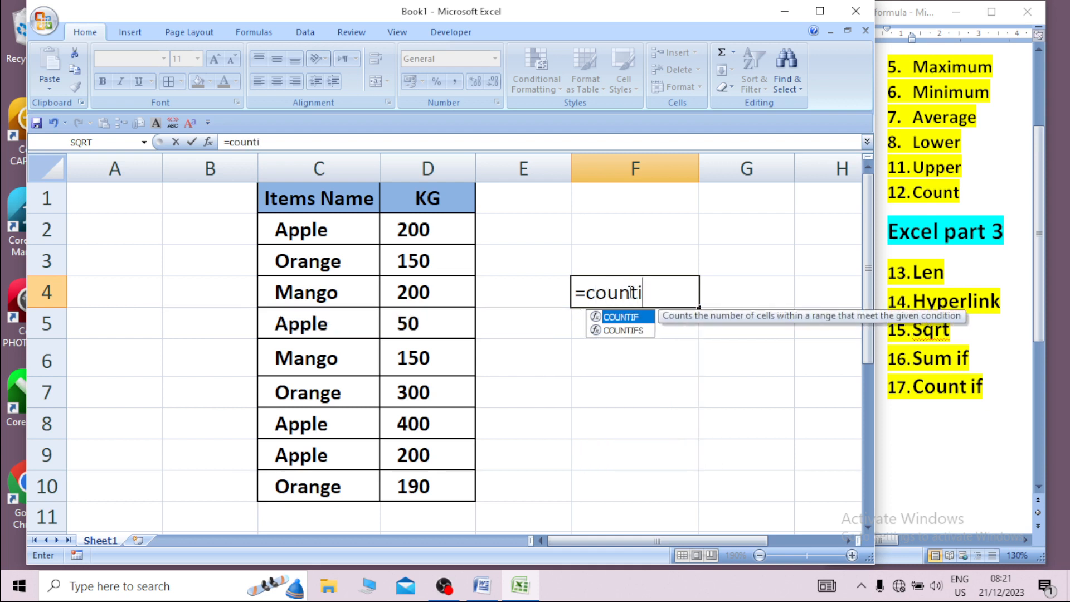
pyautogui.write('f(')
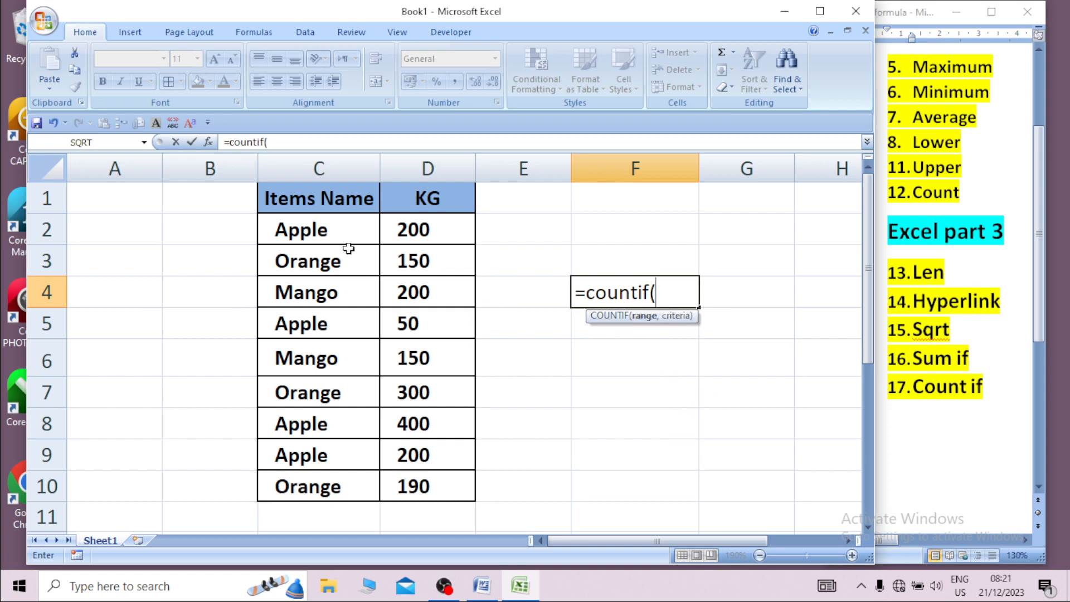
pyautogui.moveTo(346, 246); pyautogui.dragTo(333, 491)
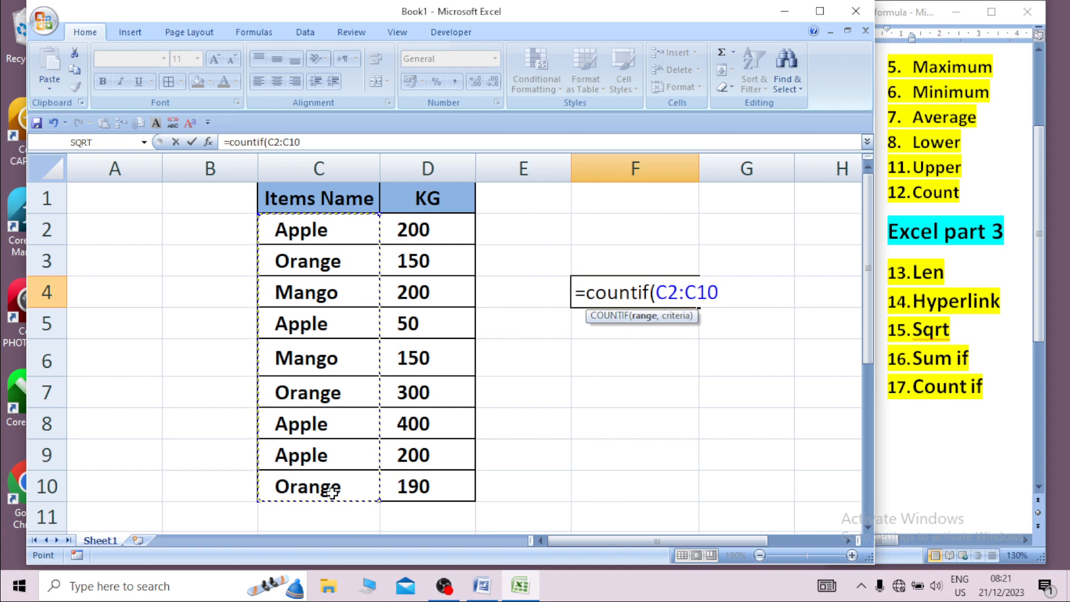
pyautogui.write(',,,,,,,,,,,,,,,,,,,,,,')
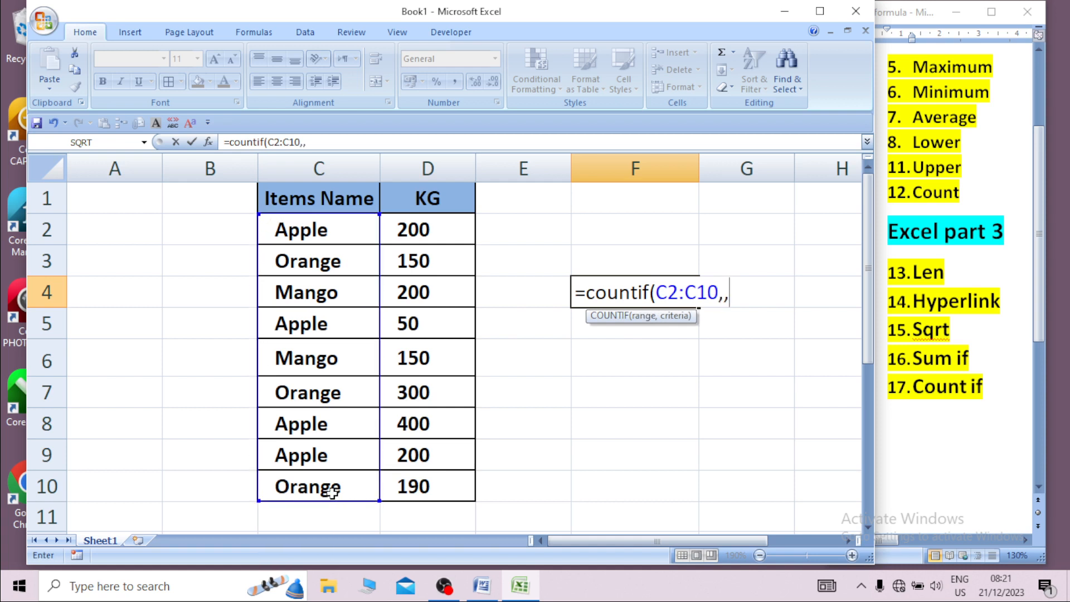
pyautogui.press('BackSpace')
pyautogui.press('BackSpace')
pyautogui.press('BackSpace')
pyautogui.press('BackSpace')
pyautogui.press('BackSpace')
pyautogui.press('BackSpace')
pyautogui.press('BackSpace')
pyautogui.press('BackSpace')
pyautogui.press('BackSpace')
pyautogui.press('BackSpace')
pyautogui.press('BackSpace')
pyautogui.press('BackSpace')
pyautogui.press('BackSpace')
pyautogui.press('BackSpace')
pyautogui.press('BackSpace')
pyautogui.press('BackSpace')
pyautogui.press('BackSpace')
pyautogui.press('BackSpace')
pyautogui.press('BackSpace')
pyautogui.click(339, 240)
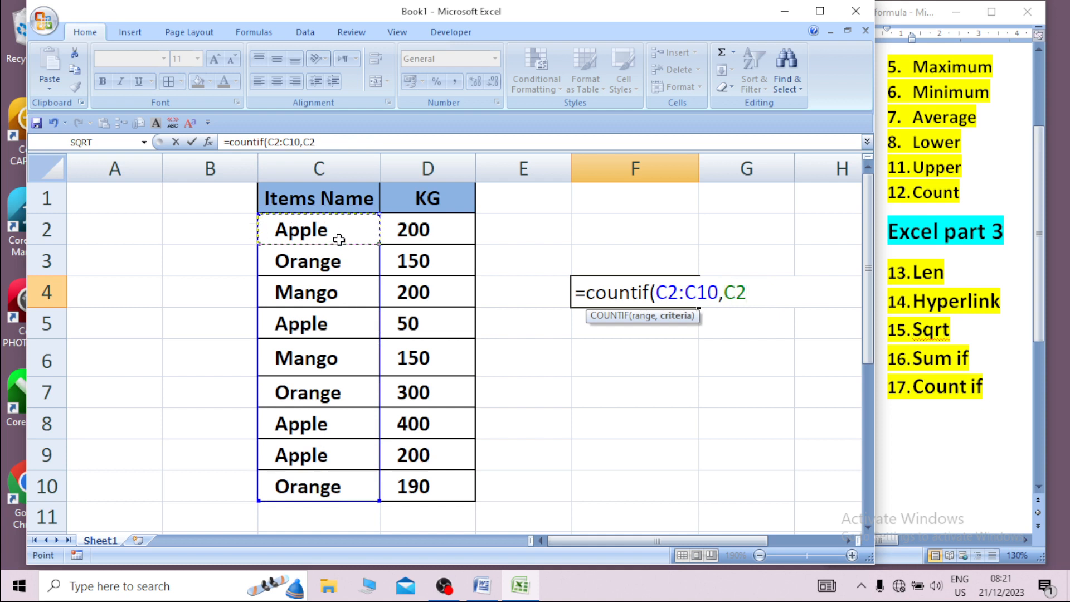
pyautogui.write(')')
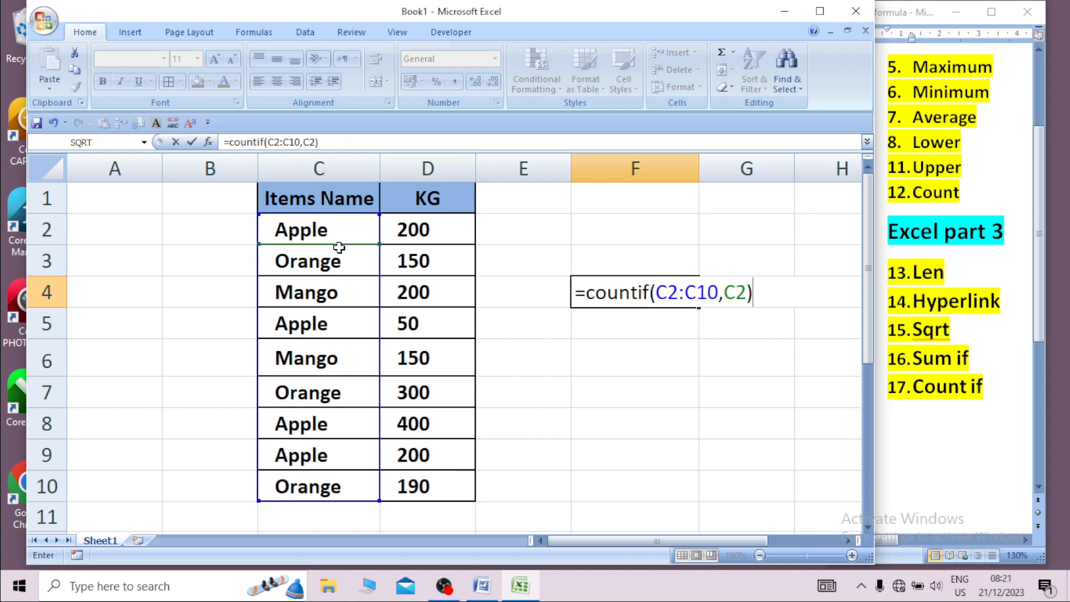
pyautogui.press('Return')
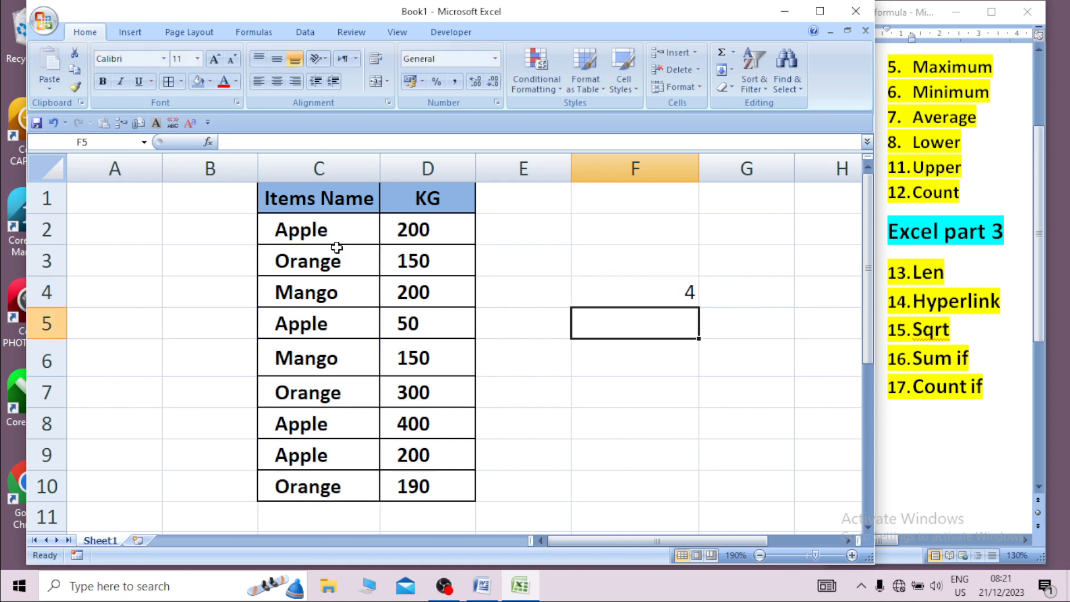
# Step: Replace the item name in C6 with Apple to test the COUNTIF formula
pyautogui.click(309, 357)
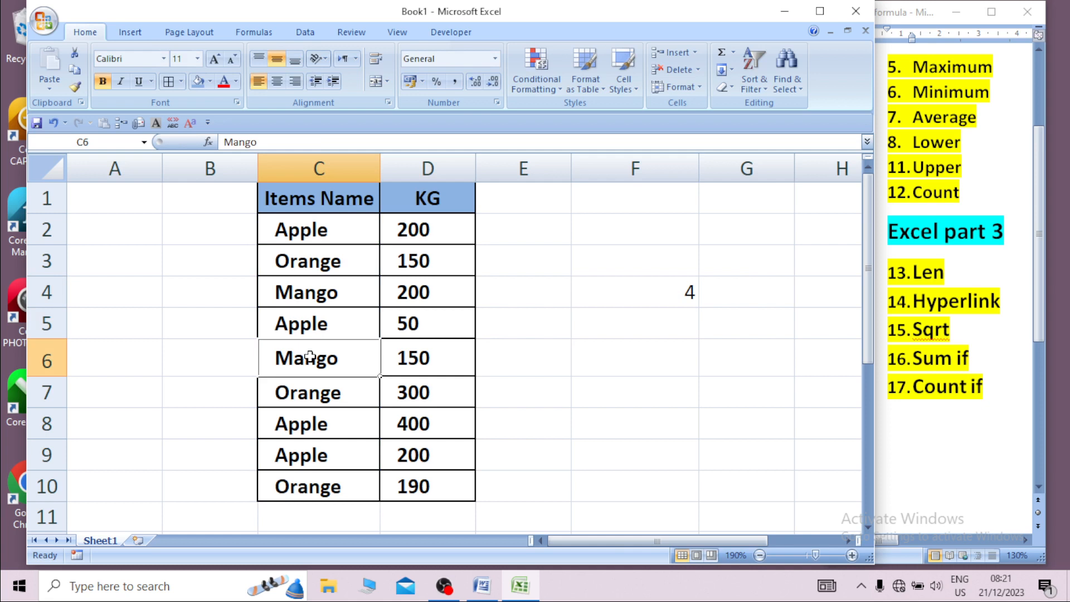
pyautogui.write('apple')
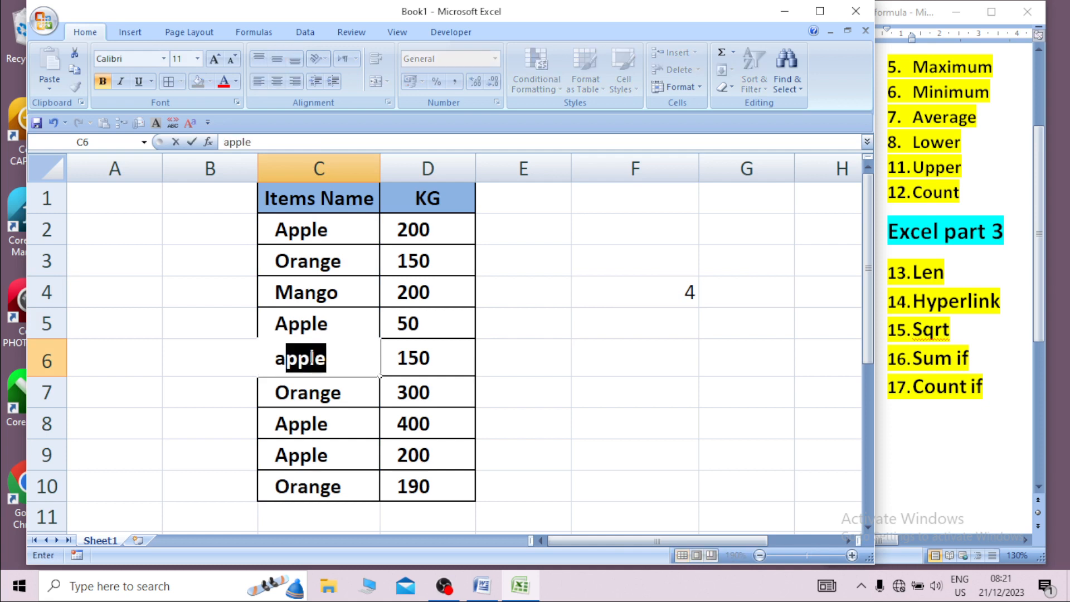
pyautogui.press('Tab')
pyautogui.click(700, 339)
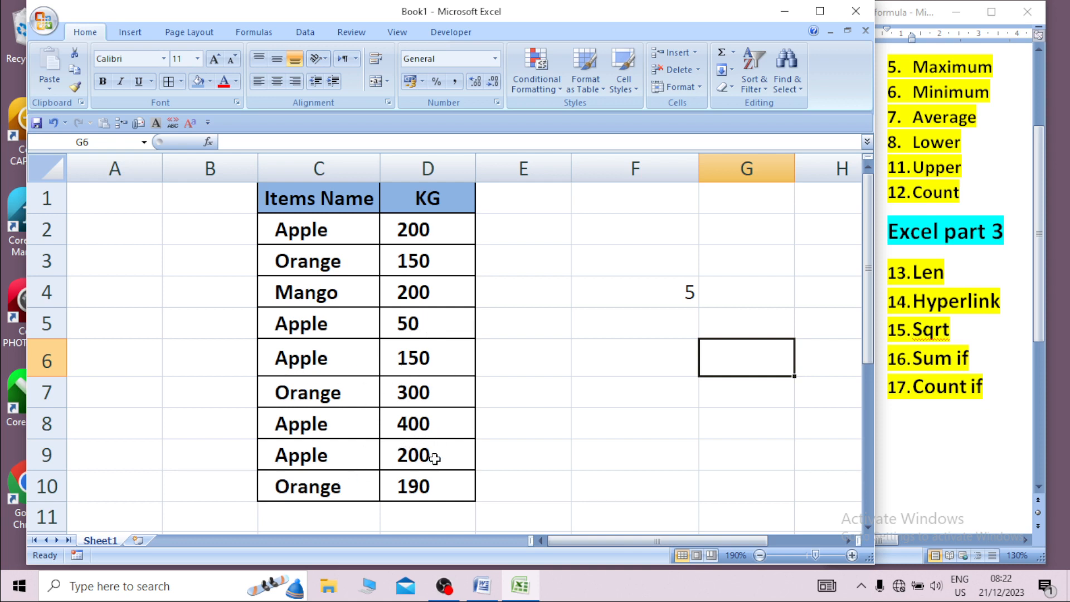
pyautogui.click(662, 395)
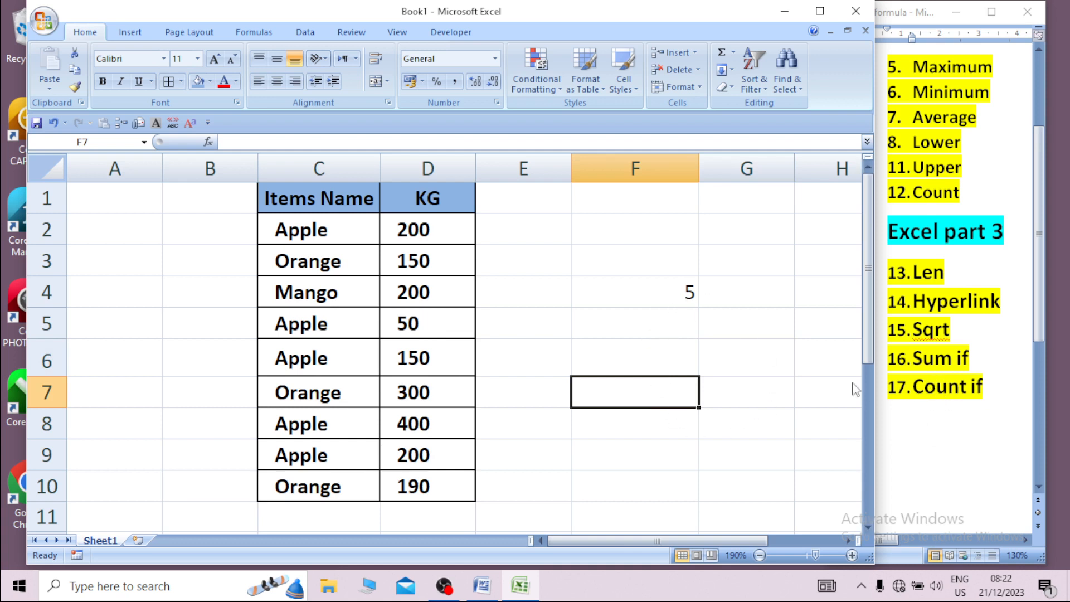
pyautogui.click(537, 257)
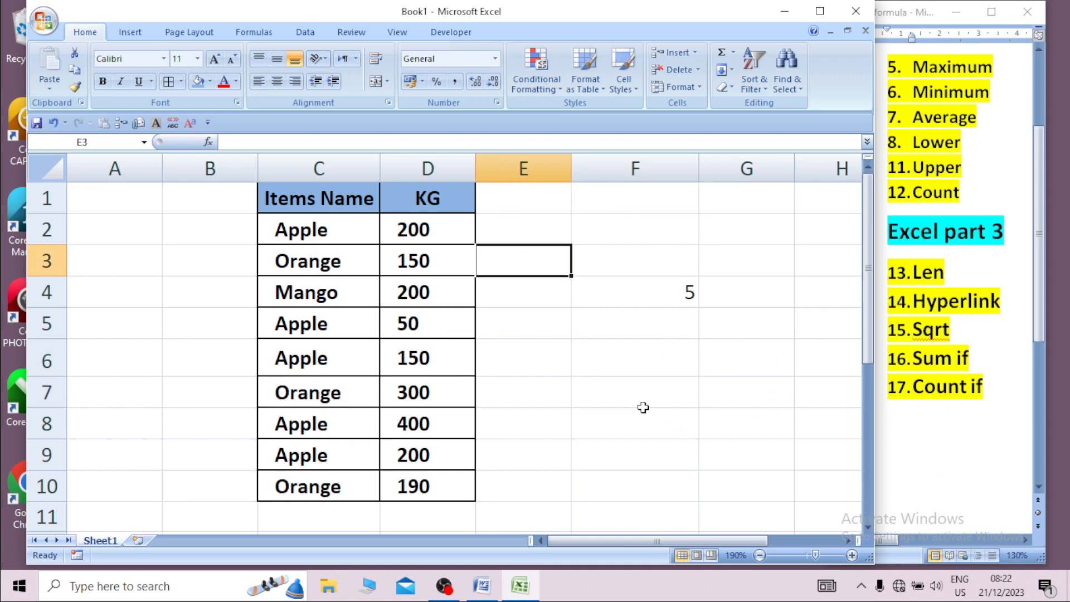
pyautogui.click(617, 327)
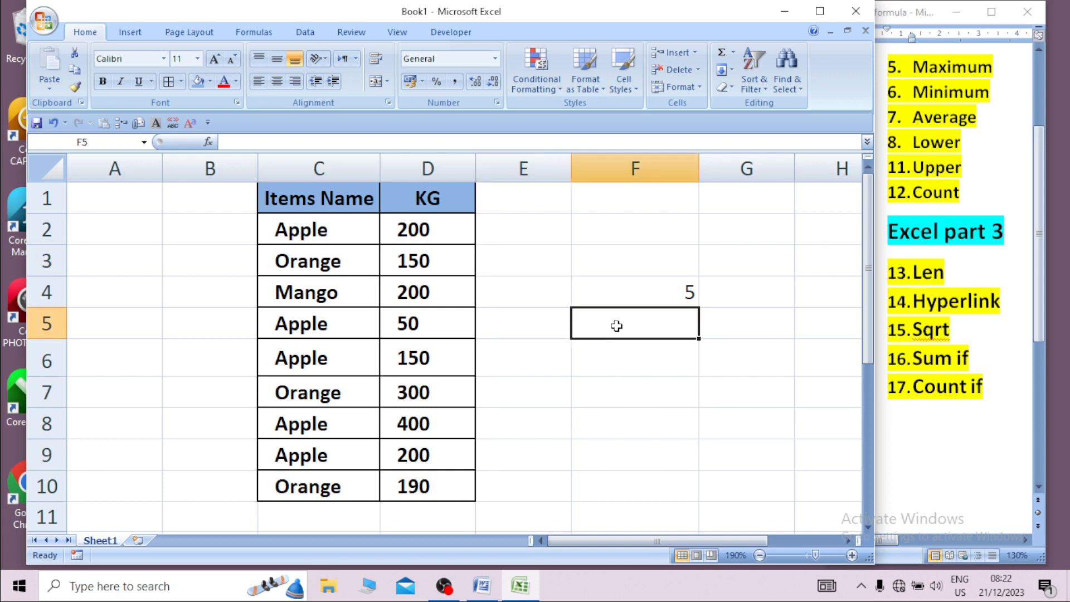
pyautogui.click(610, 288)
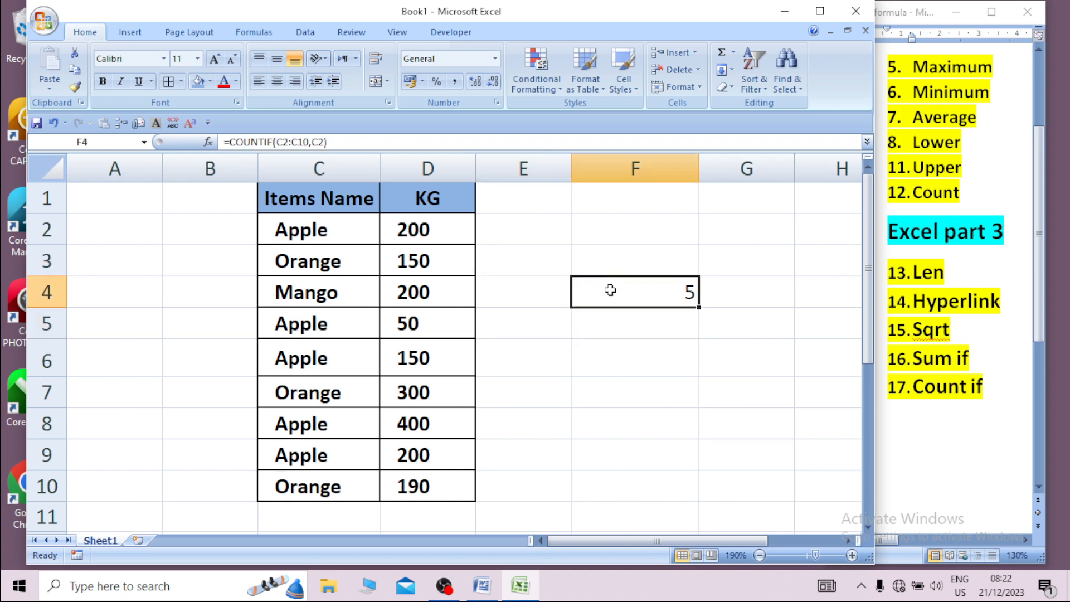
pyautogui.click(620, 394)
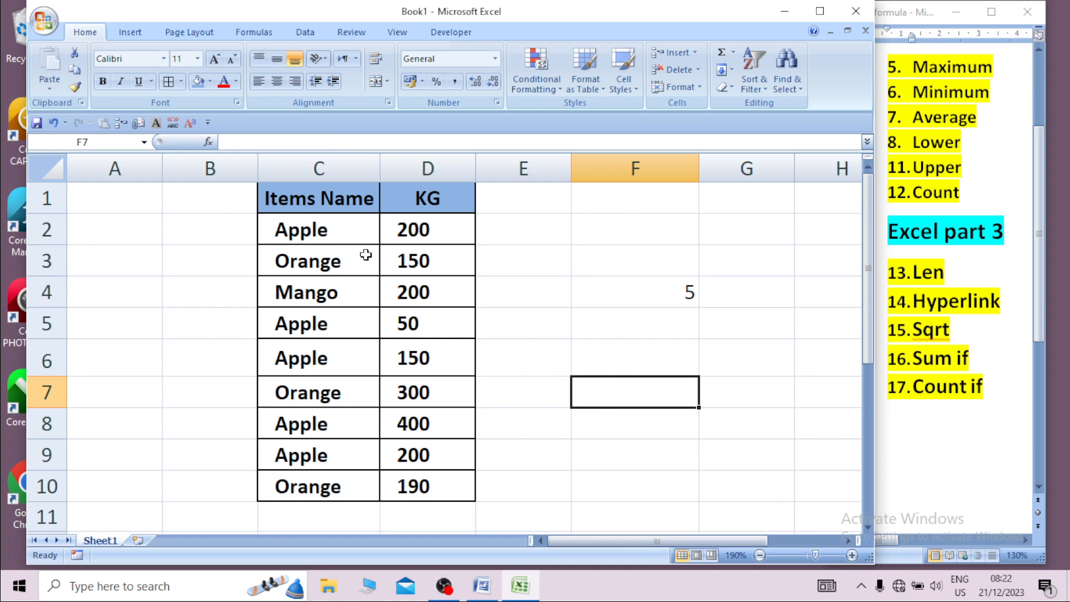
# Step: Sum the KG values of the Apple entries in F6 with =sumif(C2:C10,C2,D2:D10)
pyautogui.click(650, 366)
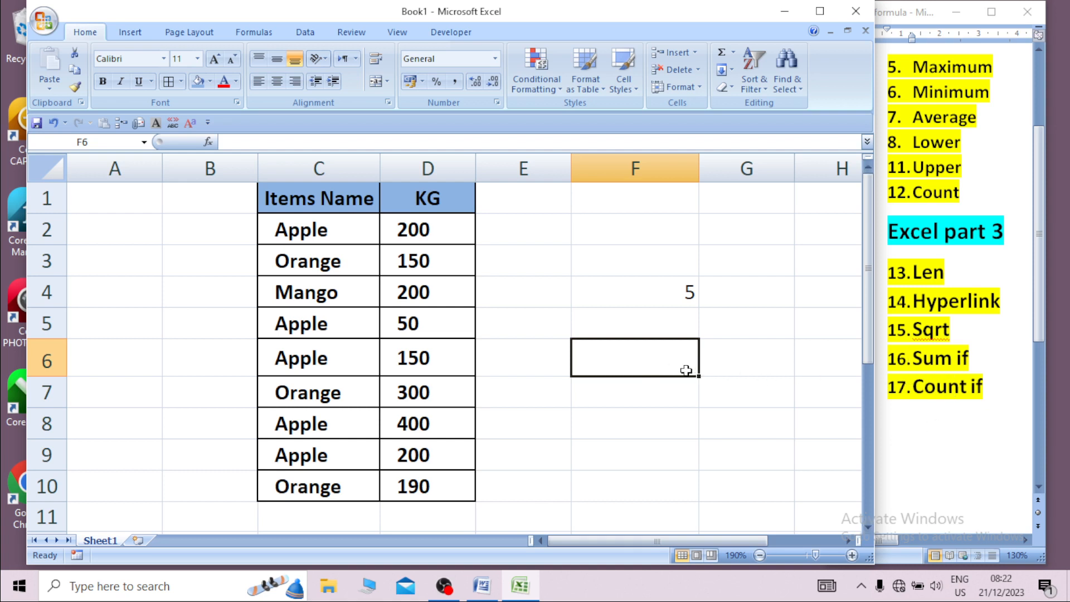
pyautogui.write('=sum')
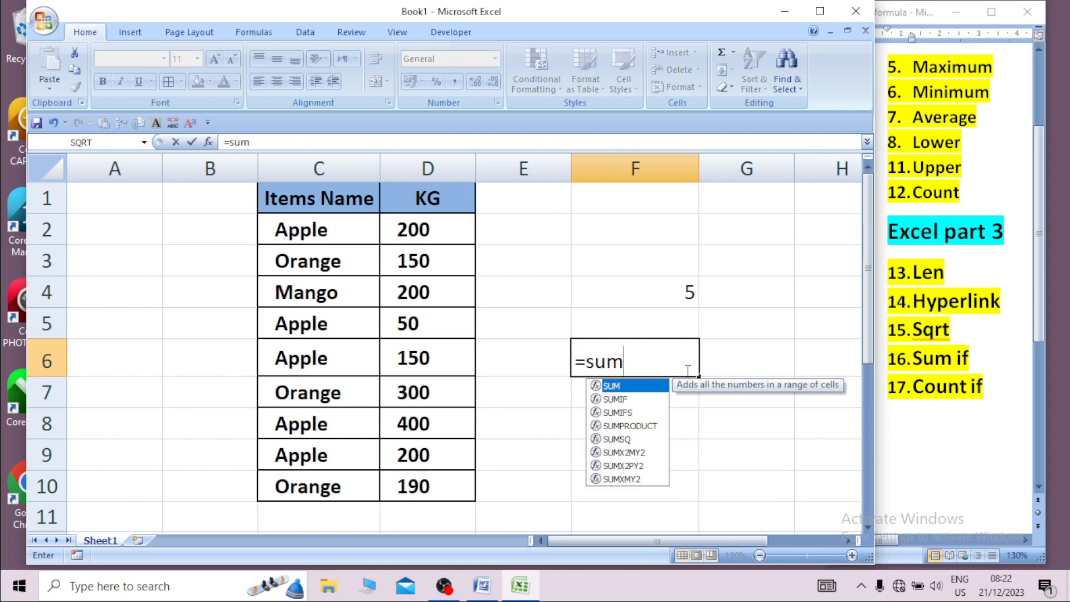
pyautogui.write('if(')
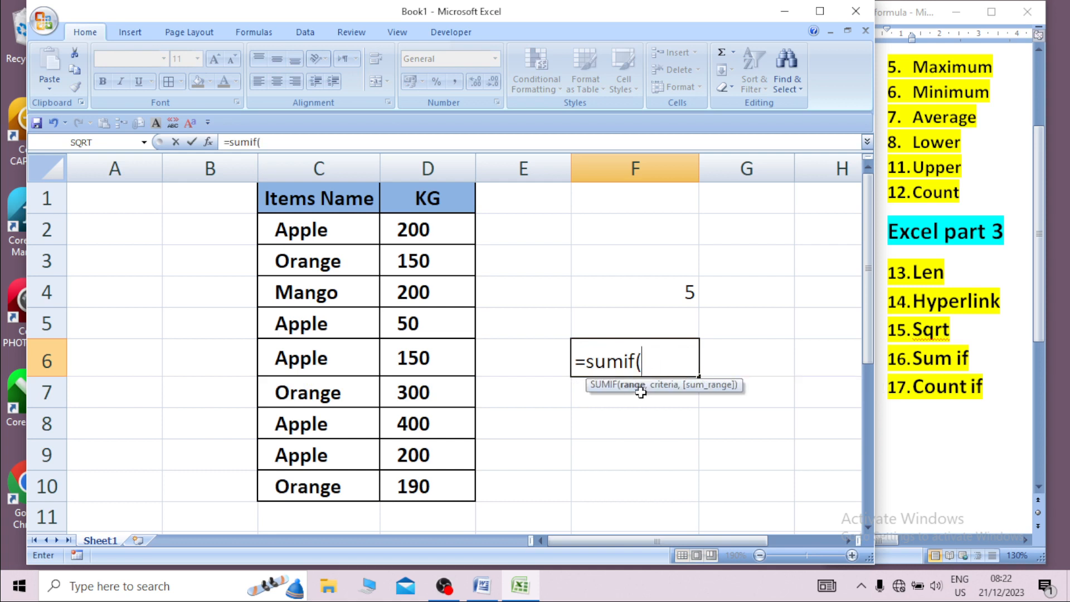
pyautogui.click(329, 235)
pyautogui.moveTo(329, 235); pyautogui.dragTo(323, 485)
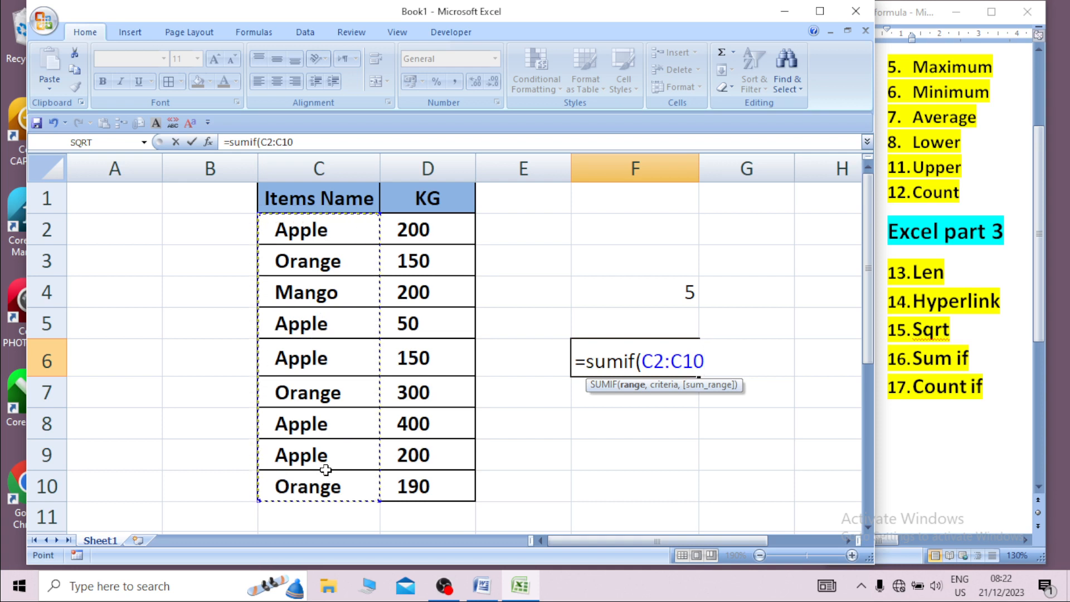
pyautogui.write(',,,,,,,,,,,,,,,,,,,,,,,,,,,,')
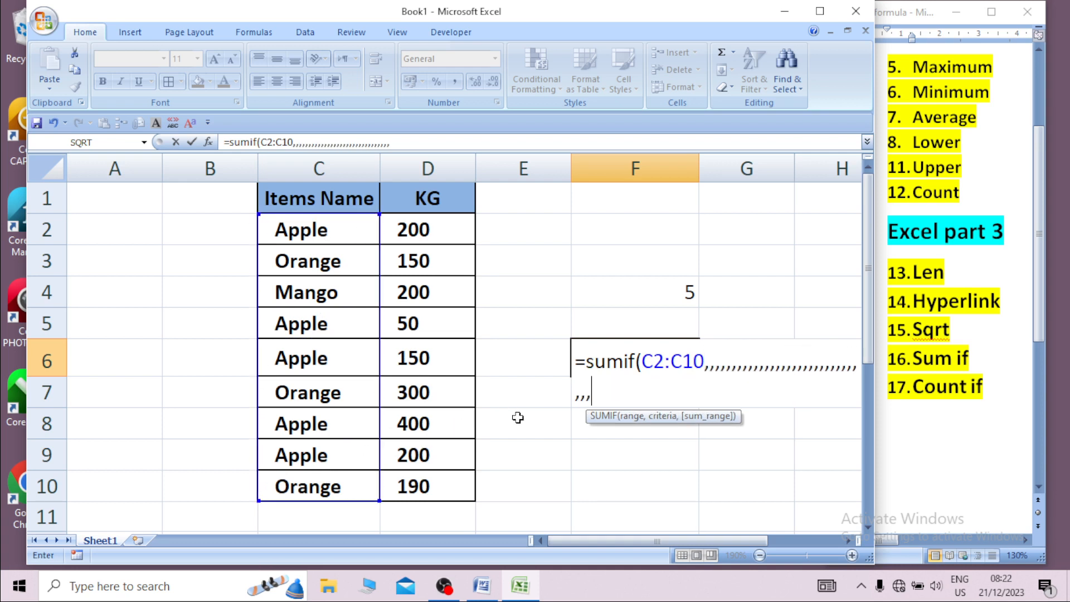
pyautogui.press('BackSpace')
pyautogui.press('BackSpace')
pyautogui.press('BackSpace')
pyautogui.press('BackSpace')
pyautogui.press('BackSpace')
pyautogui.press('BackSpace')
pyautogui.press('BackSpace')
pyautogui.press('BackSpace')
pyautogui.press('BackSpace')
pyautogui.press('BackSpace')
pyautogui.press('BackSpace')
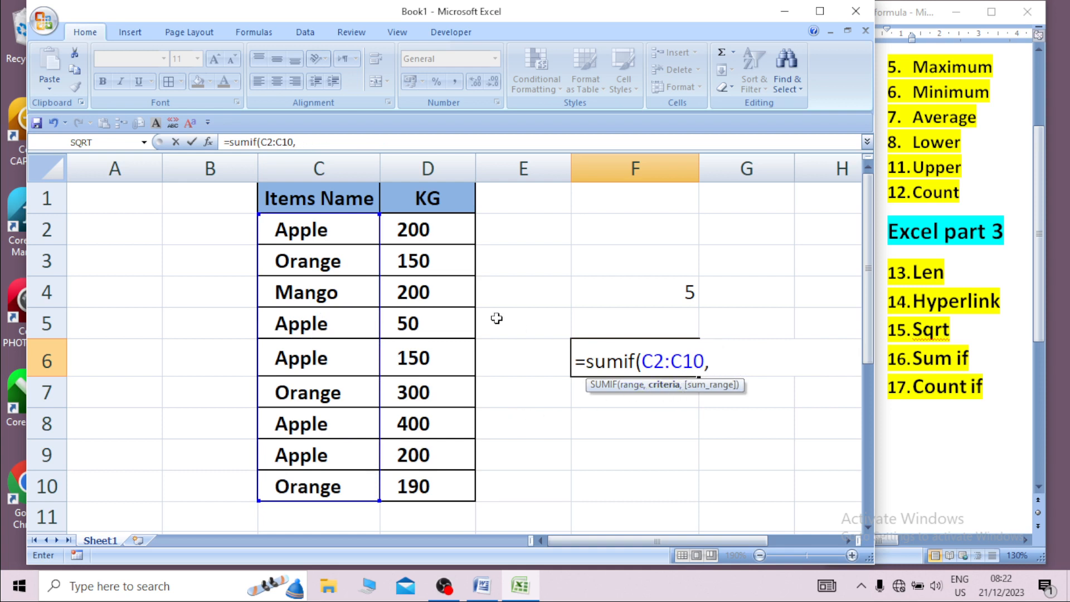
pyautogui.click(347, 235)
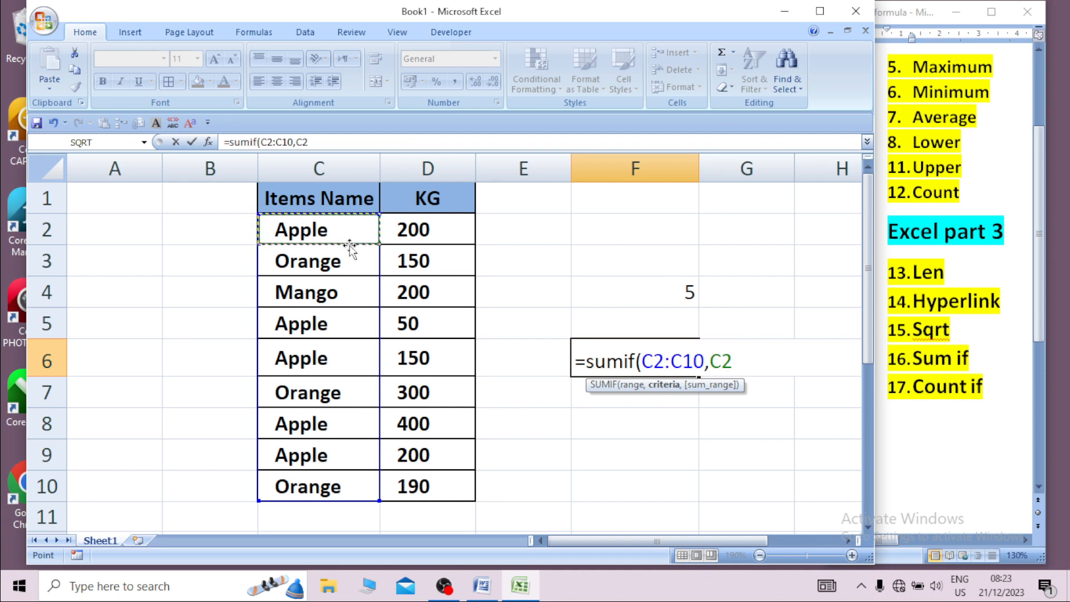
pyautogui.write(',,,,,,')
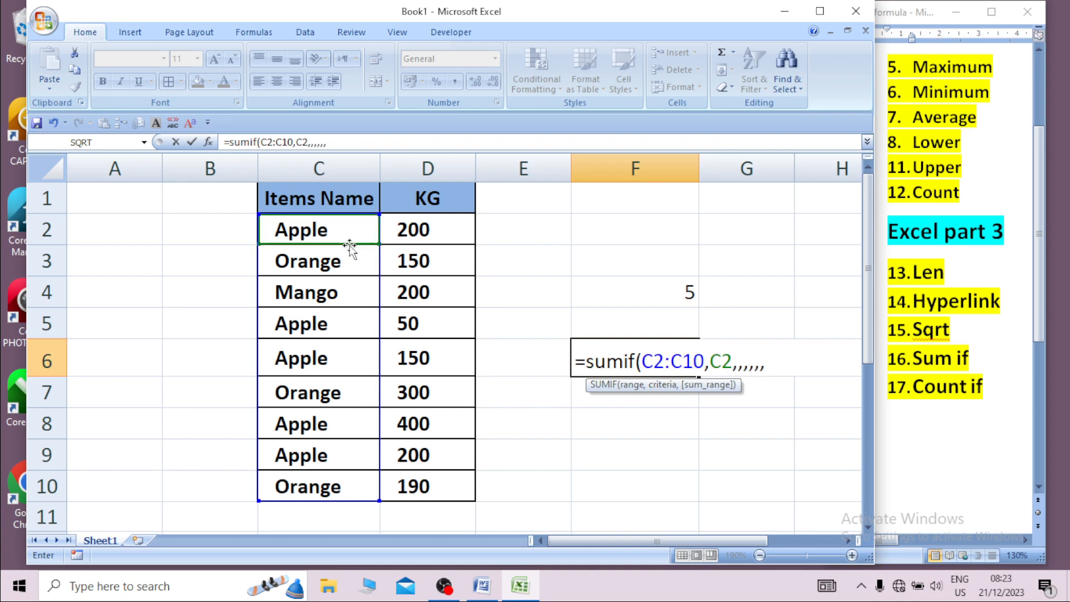
pyautogui.press('BackSpace')
pyautogui.press('BackSpace')
pyautogui.press('BackSpace')
pyautogui.press('BackSpace')
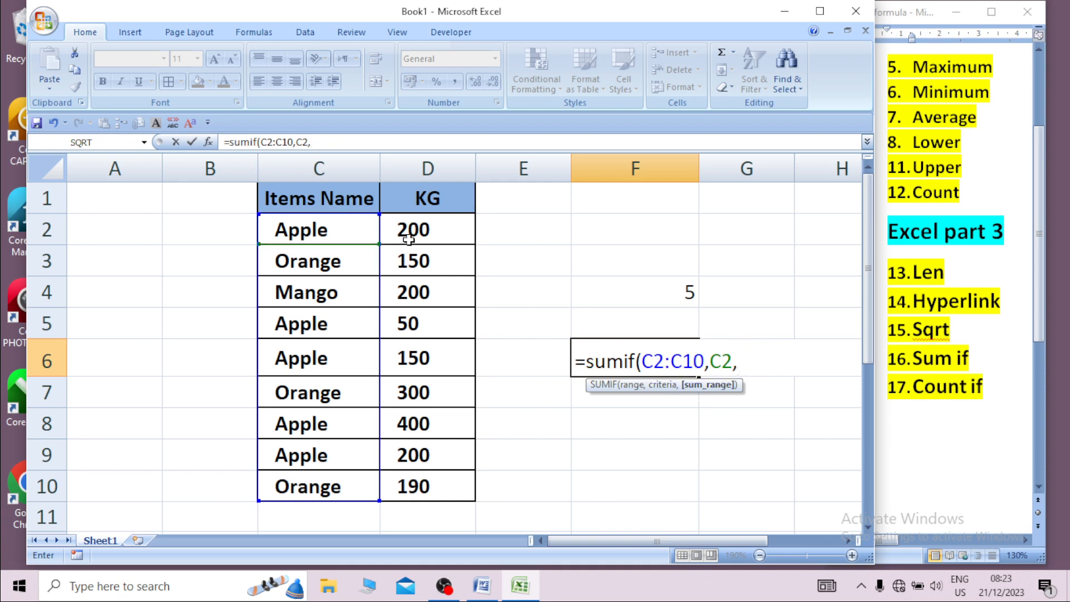
pyautogui.moveTo(408, 236); pyautogui.dragTo(425, 472)
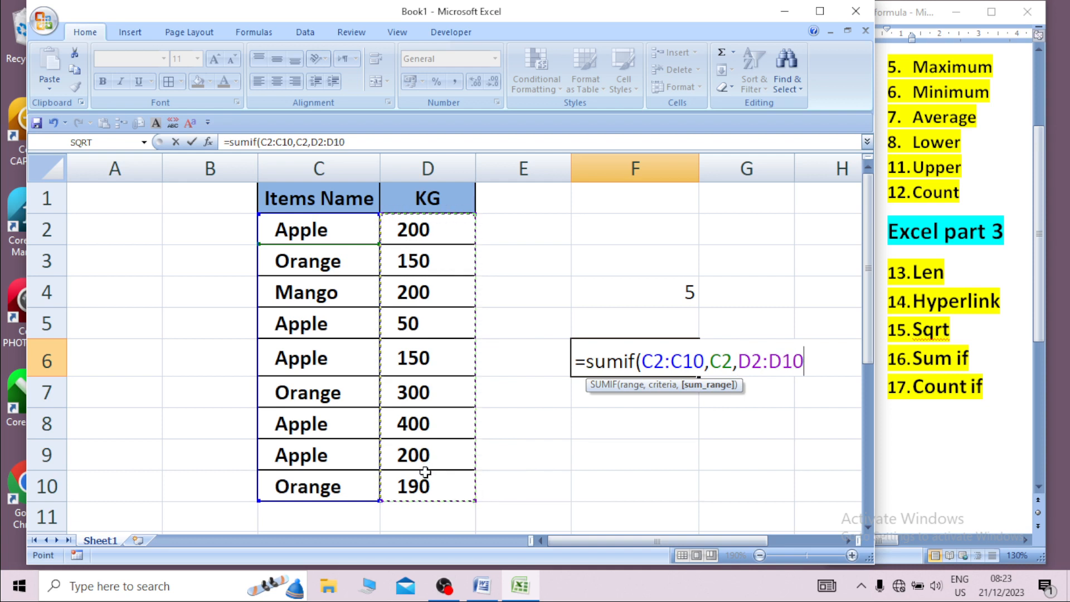
pyautogui.write(')')
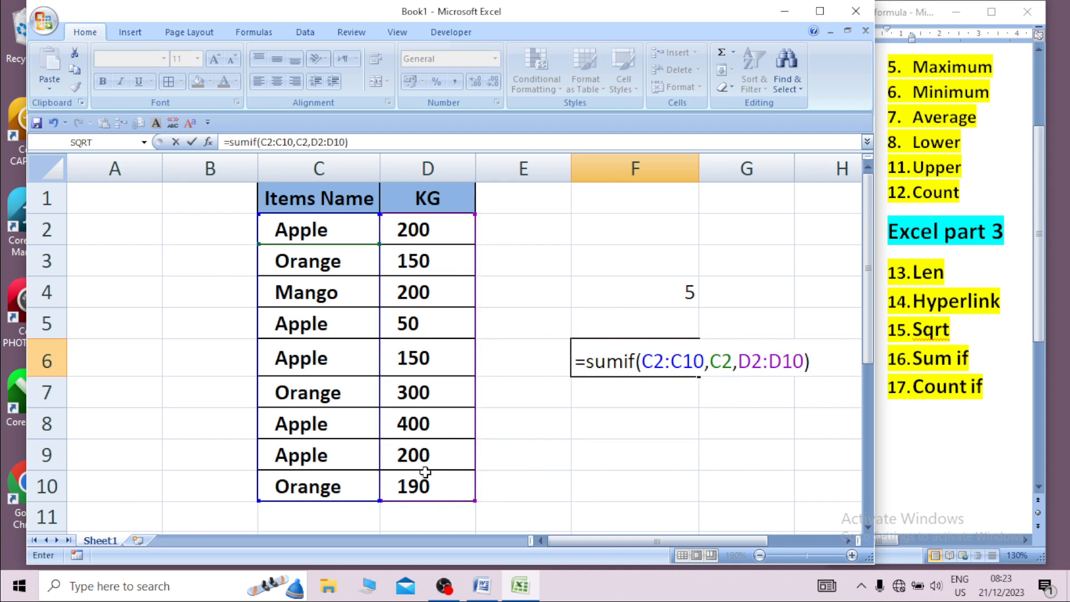
pyautogui.press('Return')
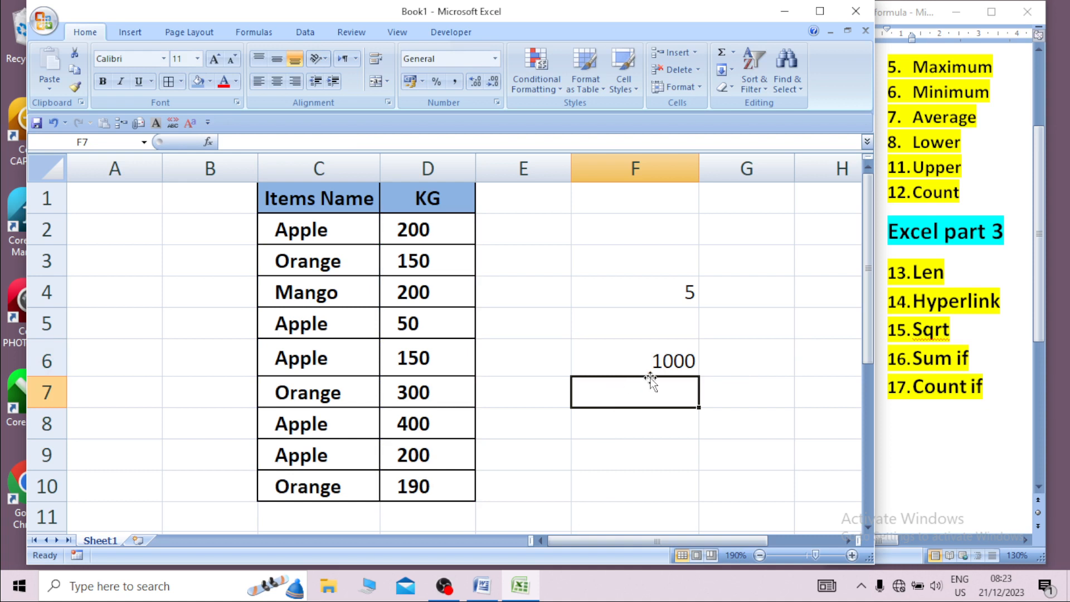
# Step: Set the KG value of the first Apple entry in D2 to 100 and check the SUMIF formula in F6
pyautogui.click(410, 226)
pyautogui.write('1')
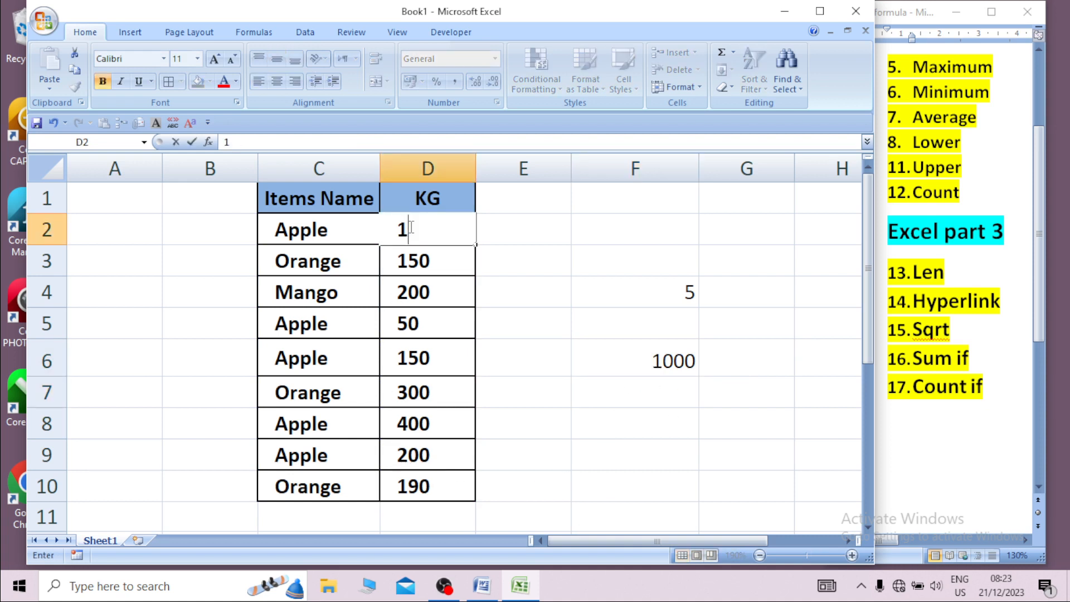
pyautogui.write('00')
pyautogui.click(526, 285)
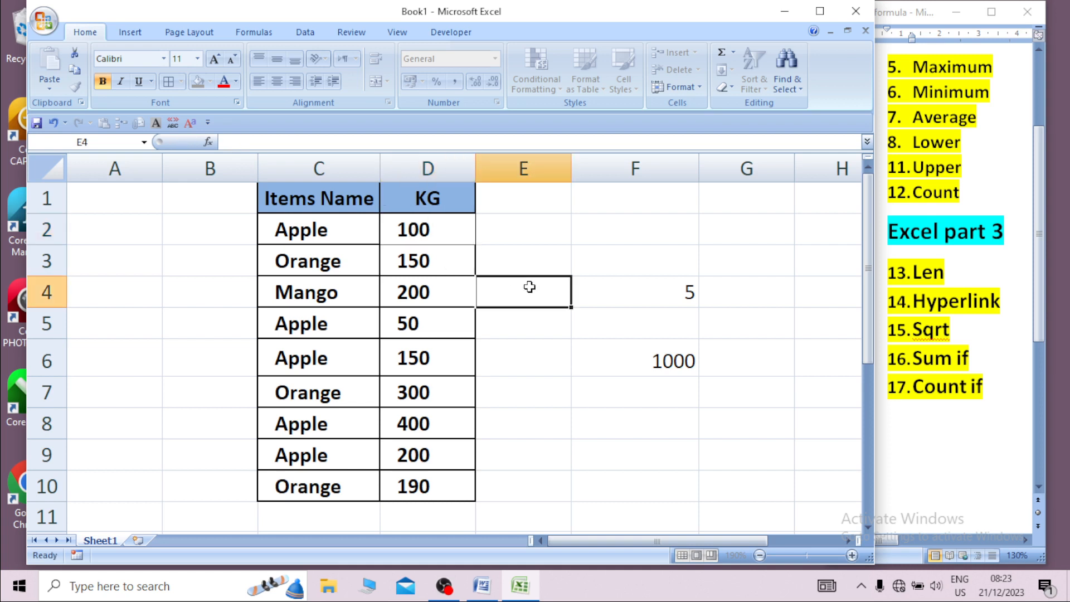
pyautogui.click(712, 388)
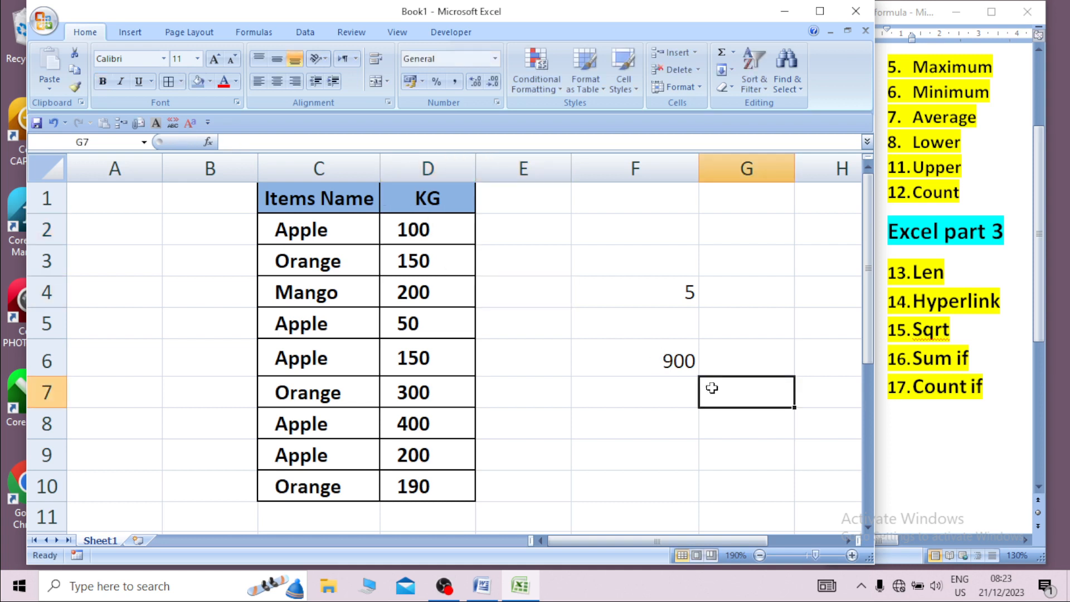
pyautogui.click(680, 363)
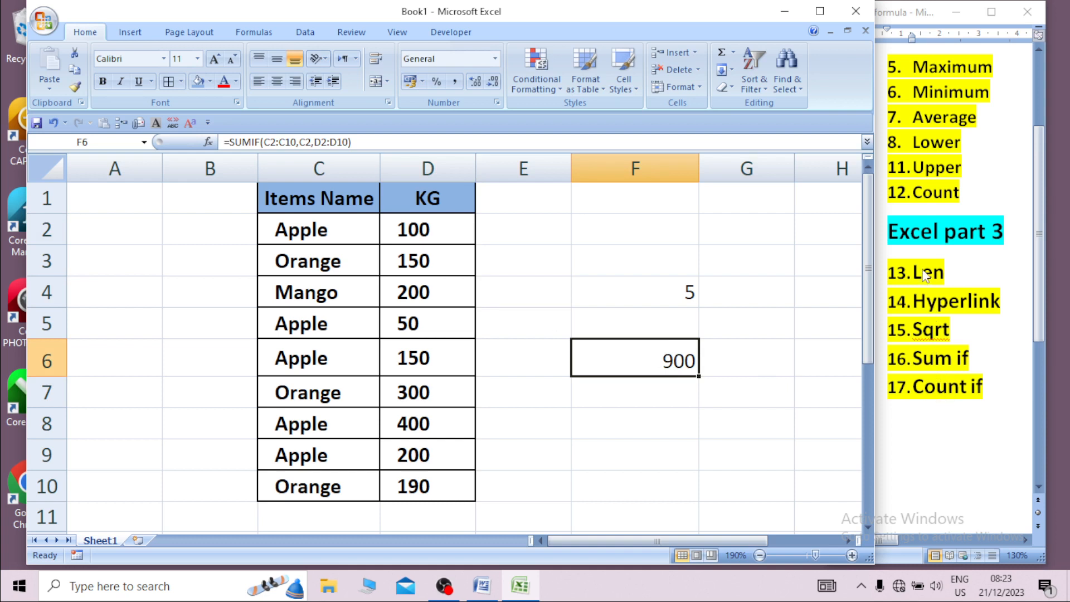
pyautogui.click(724, 396)
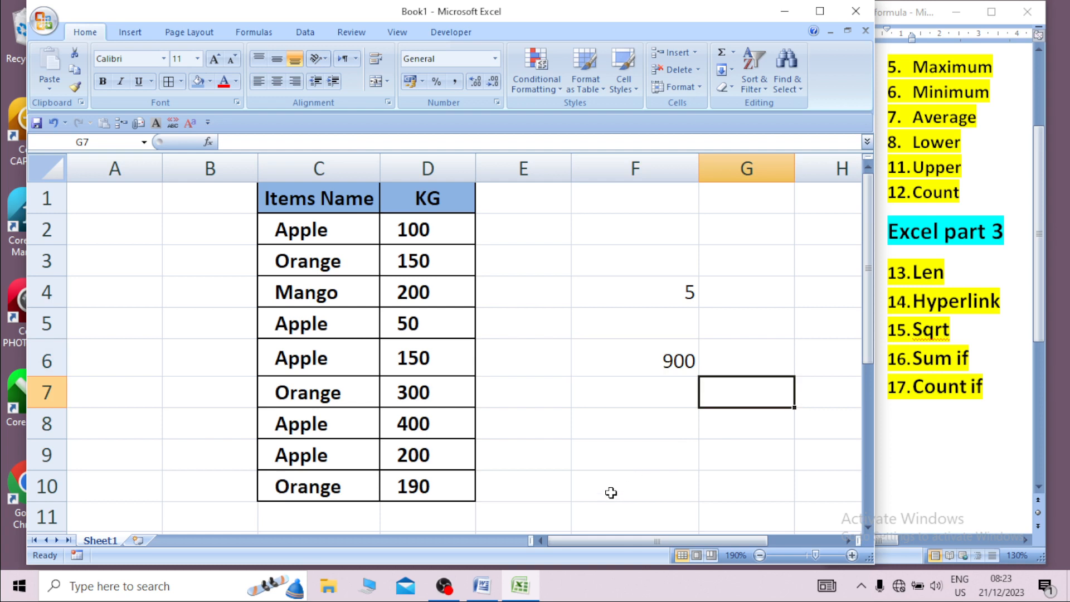